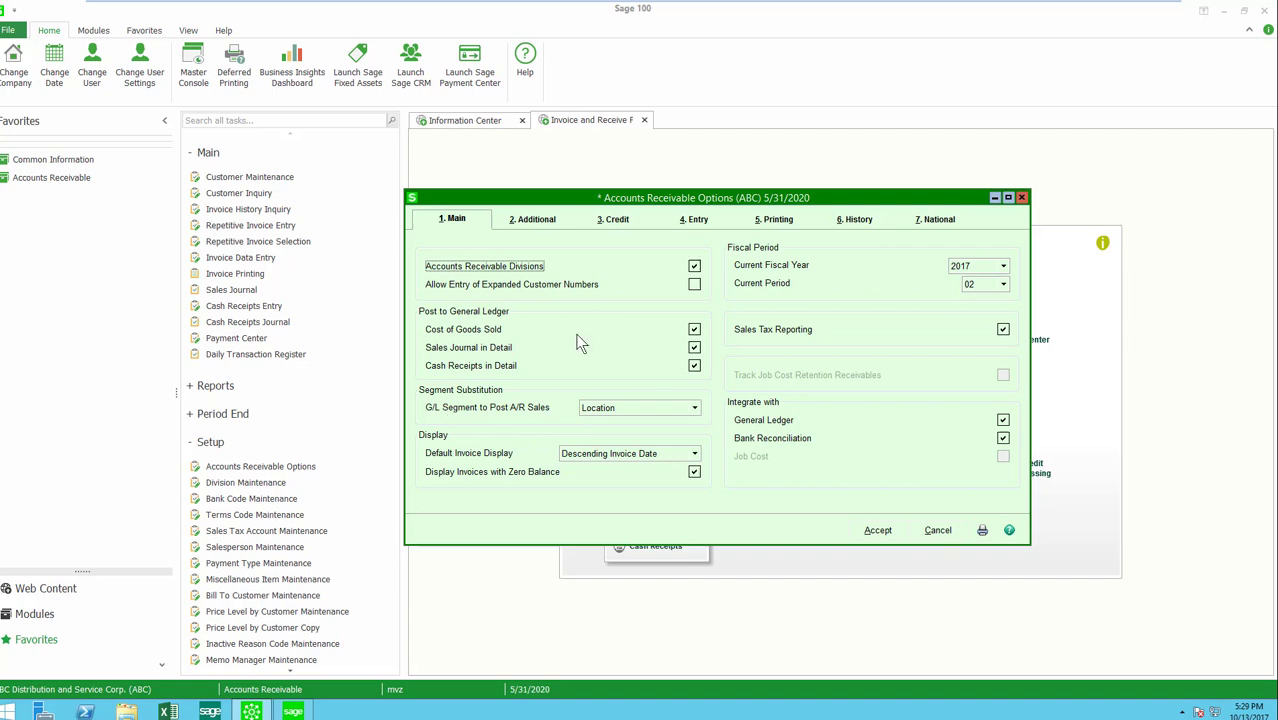
# Close the Accounts Receivable options and browse the records in Division Maintenance through to division 02, West Sales Office.
pyautogui.click(1022, 198)
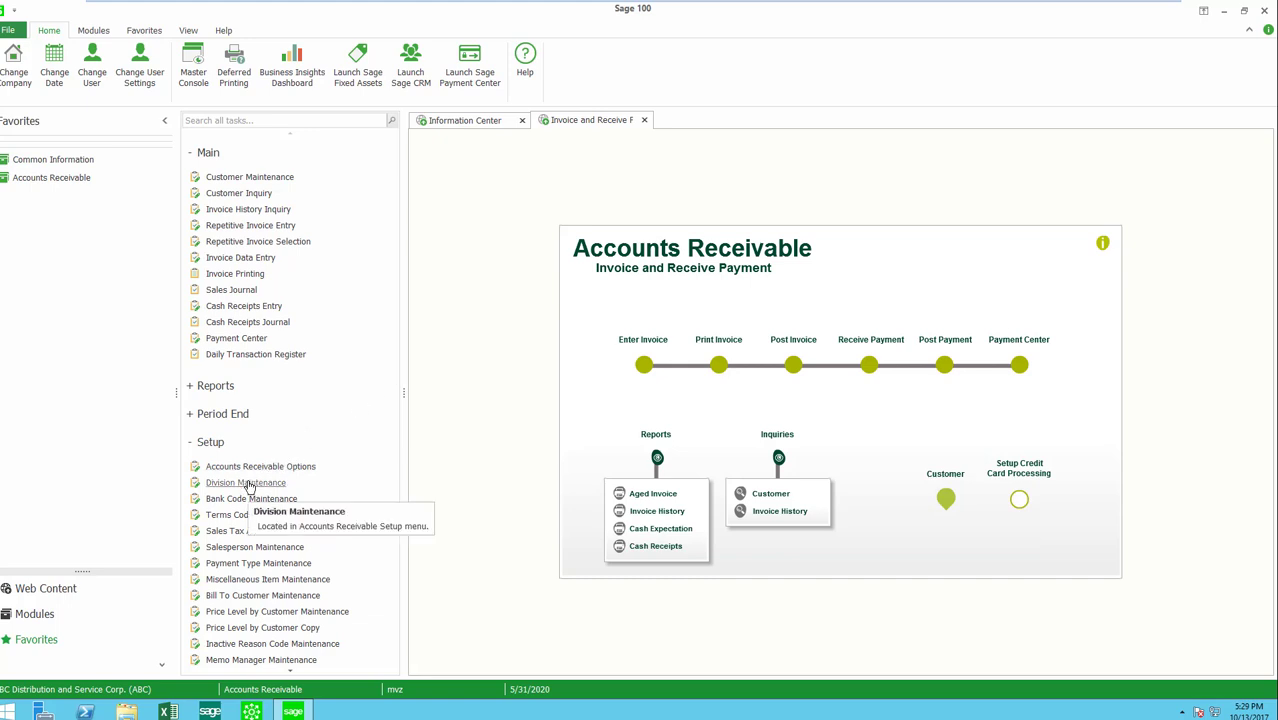
pyautogui.click(250, 483)
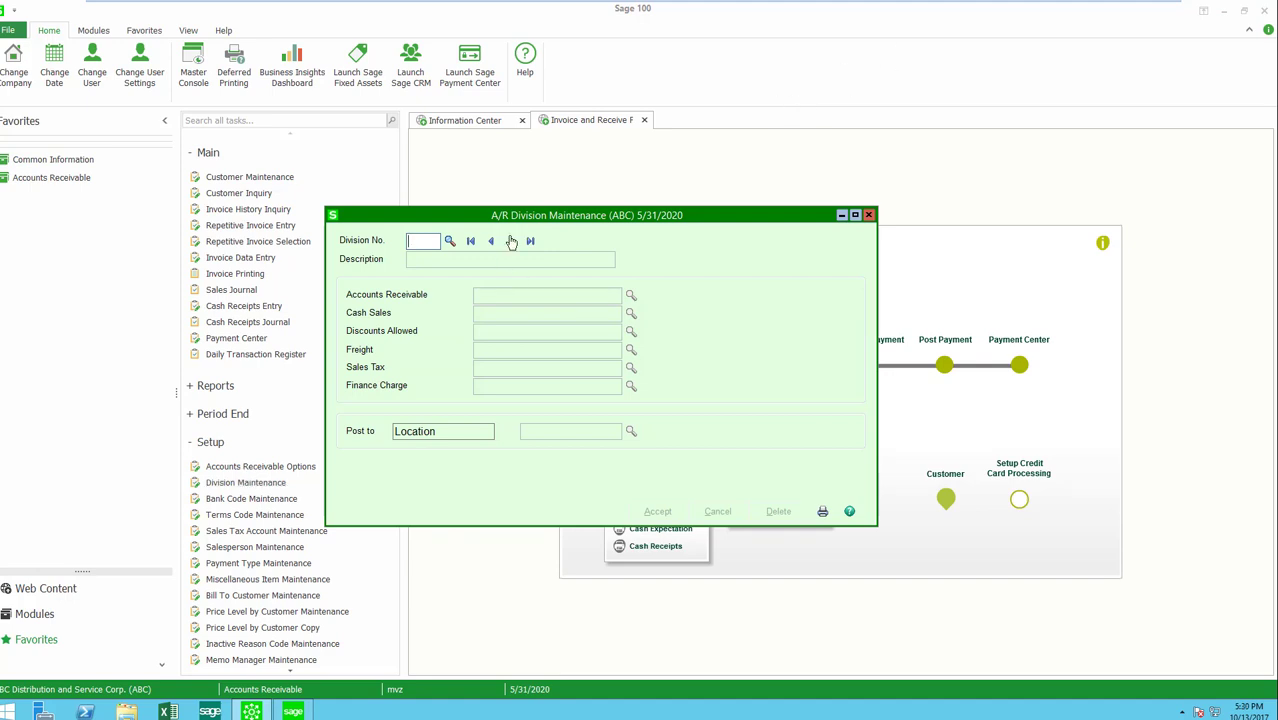
pyautogui.click(511, 241)
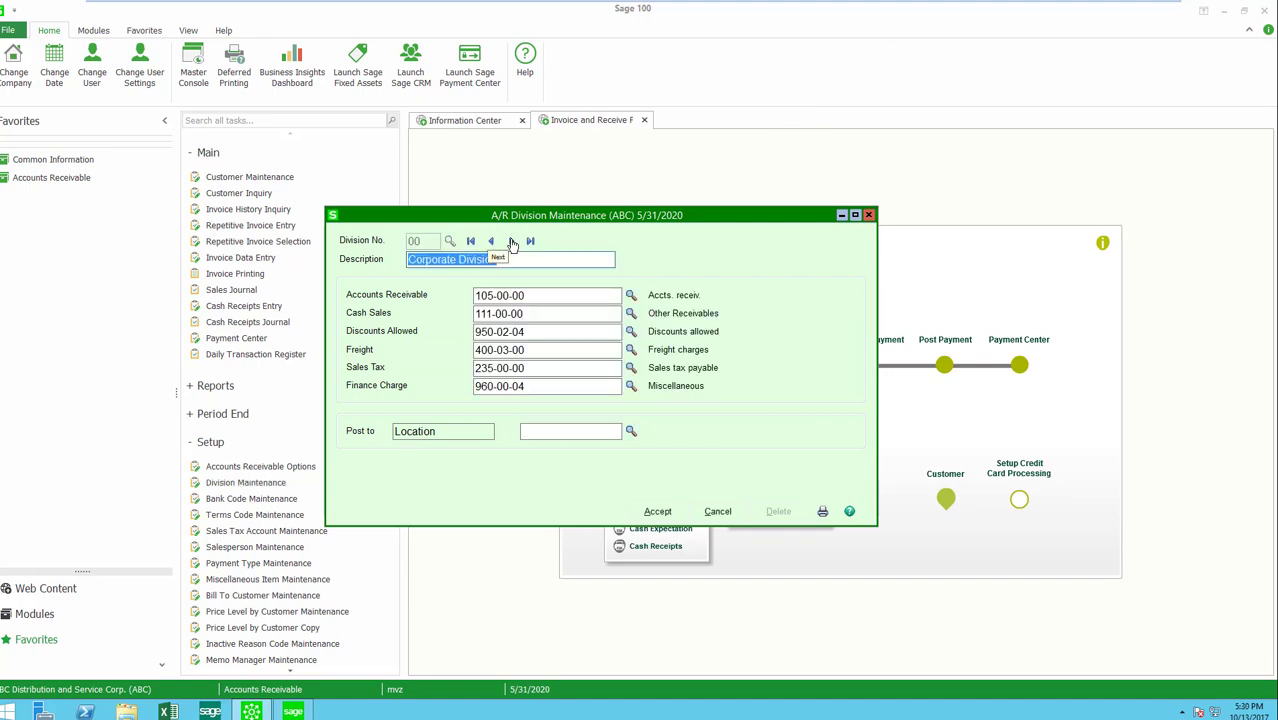
pyautogui.click(511, 241)
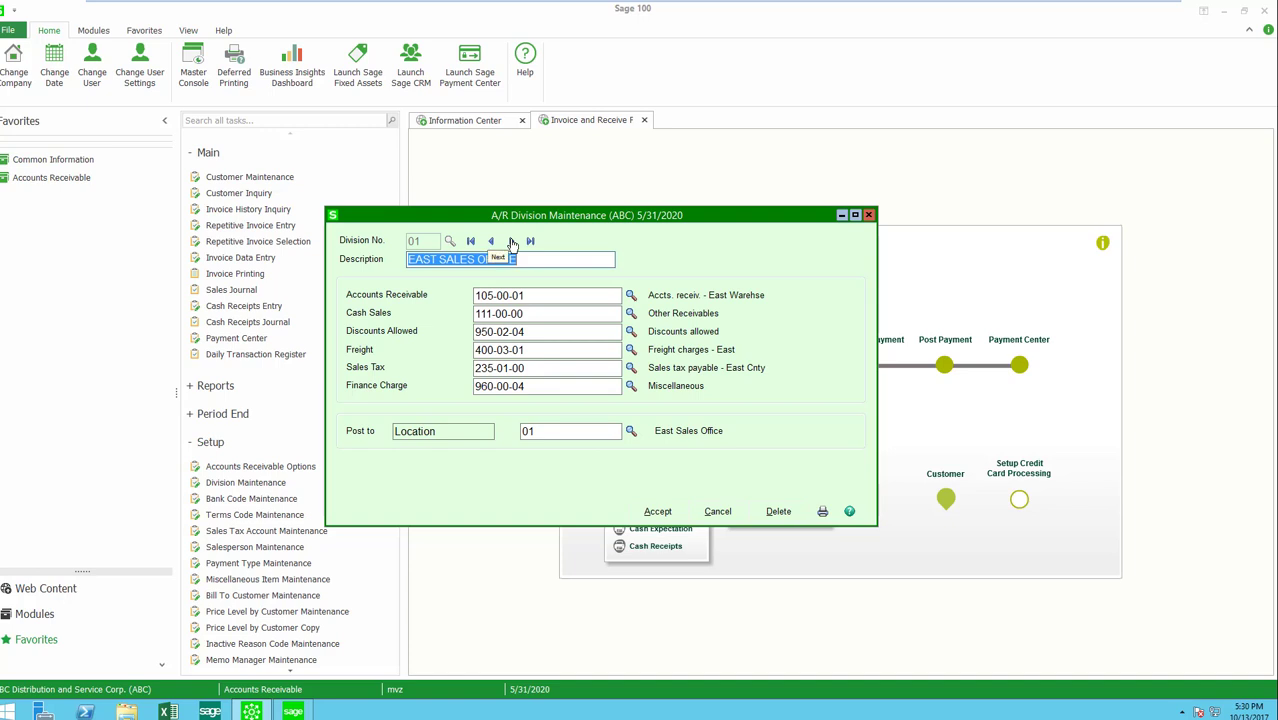
pyautogui.click(511, 241)
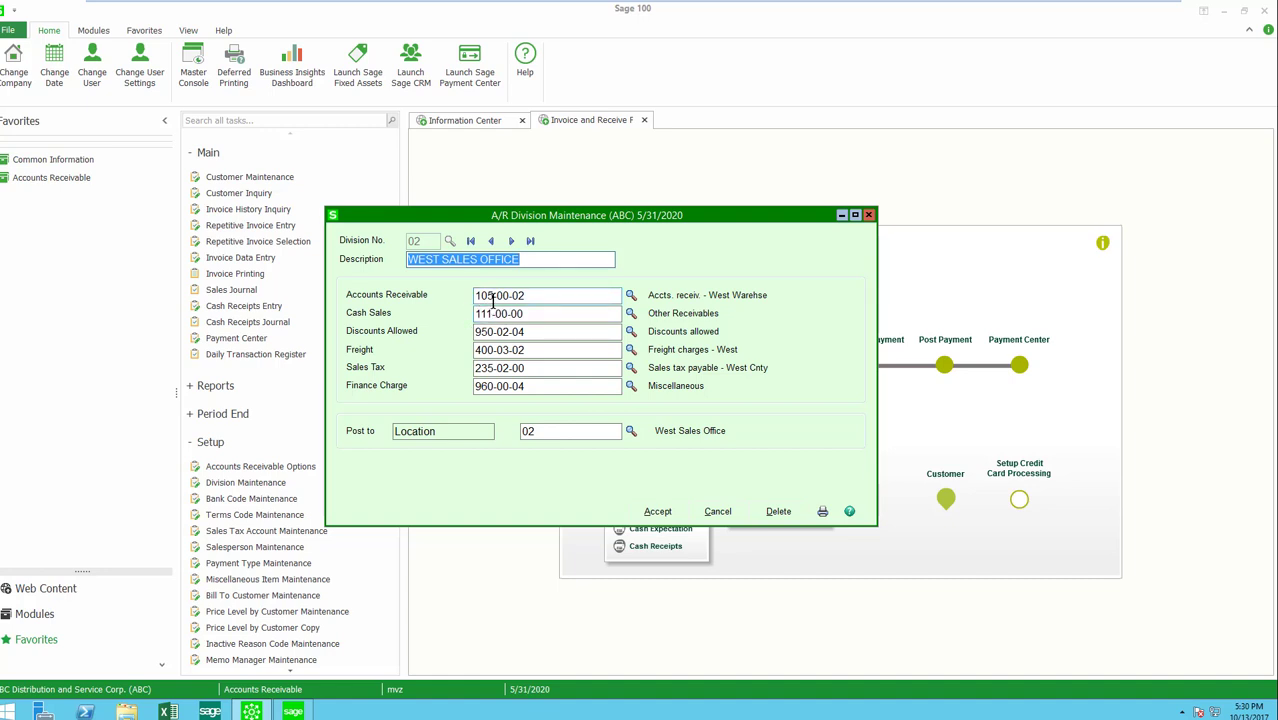
# Examine the West Sales Office division's accounts receivable account segments and its posting location, and close the record.
pyautogui.moveTo(494, 297); pyautogui.dragTo(468, 300)
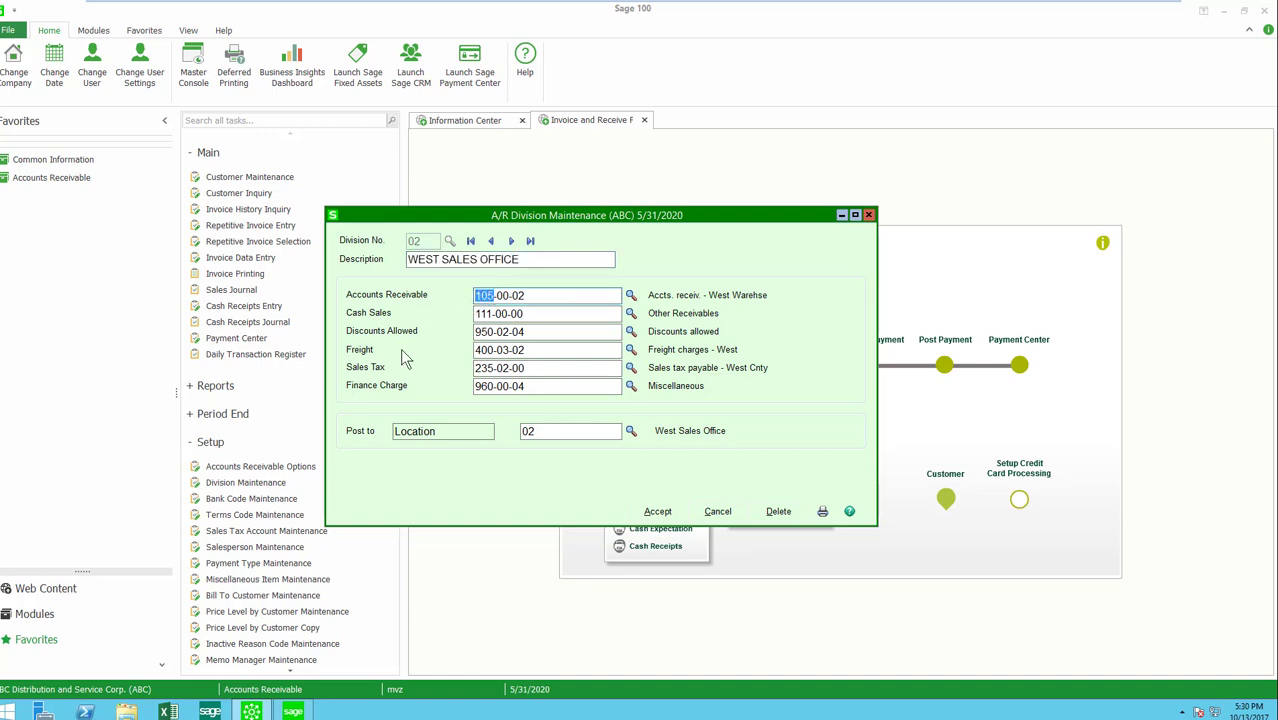
pyautogui.moveTo(497, 297); pyautogui.dragTo(528, 296)
pyautogui.click(531, 431)
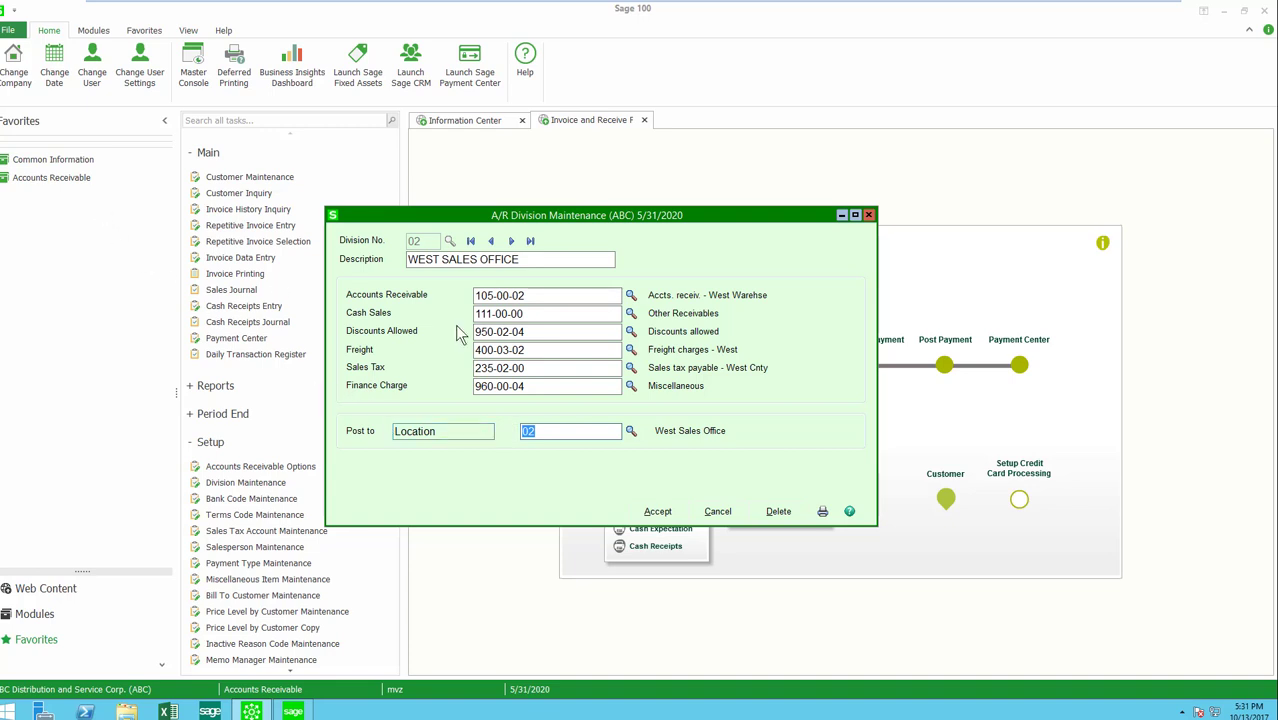
pyautogui.click(869, 215)
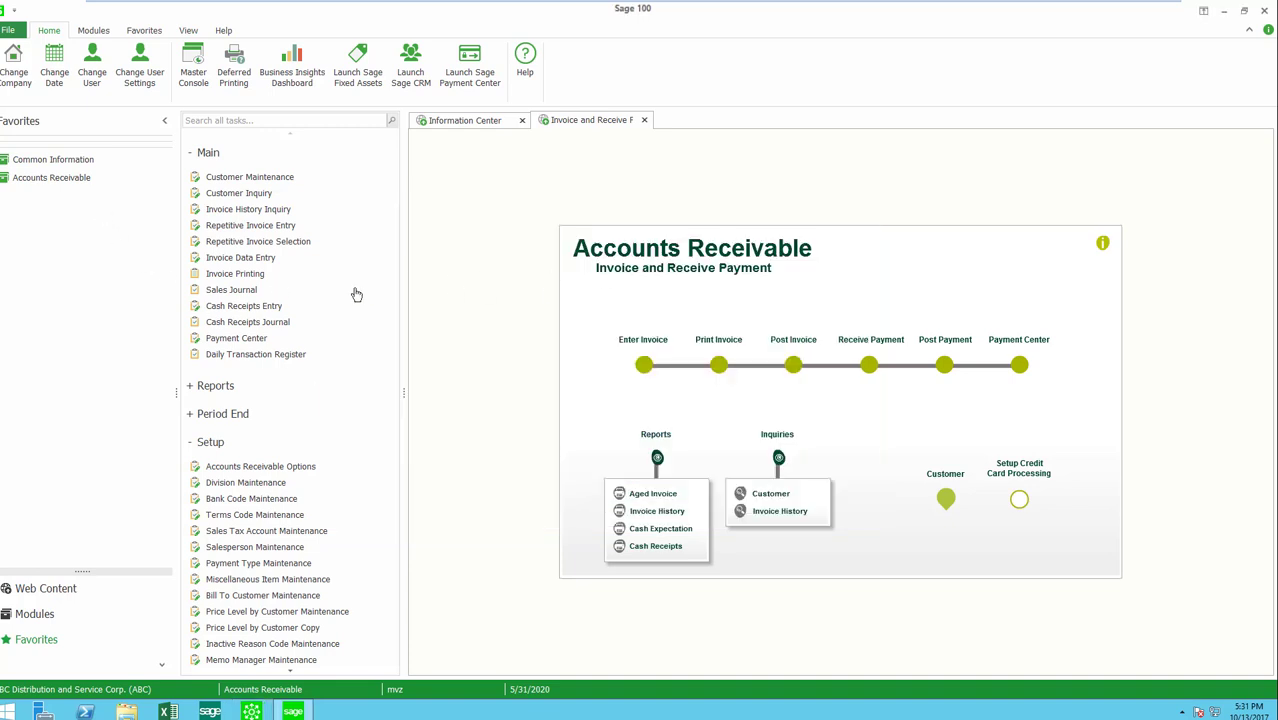
# Review the WIDGET miscellaneous item's main settings and G/L accounts in the Common Information module, and close it.
pyautogui.click(59, 163)
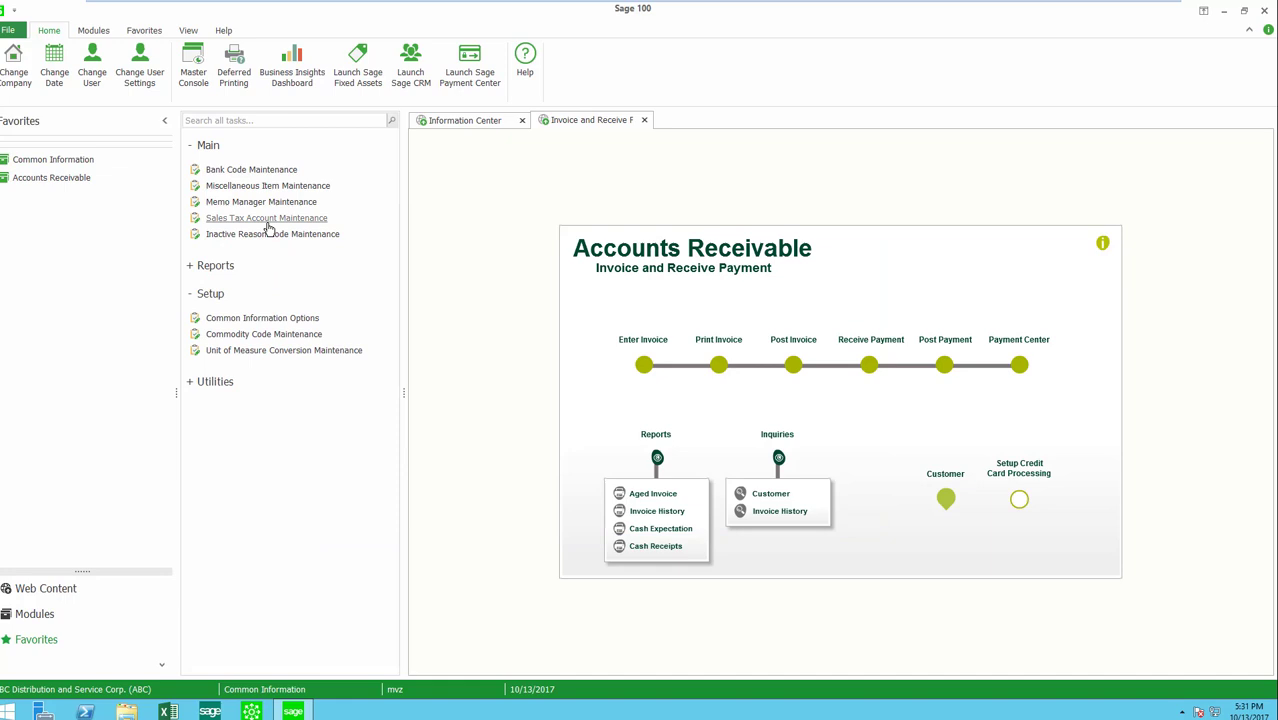
pyautogui.click(328, 186)
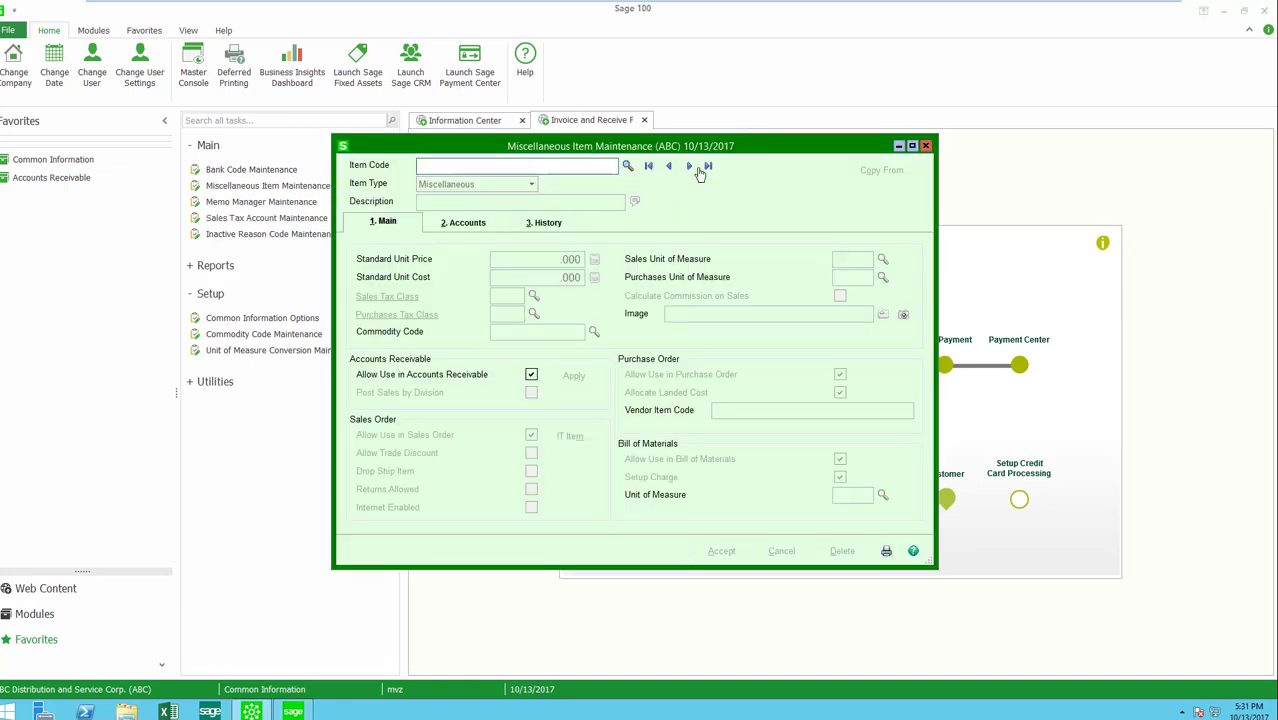
pyautogui.click(708, 166)
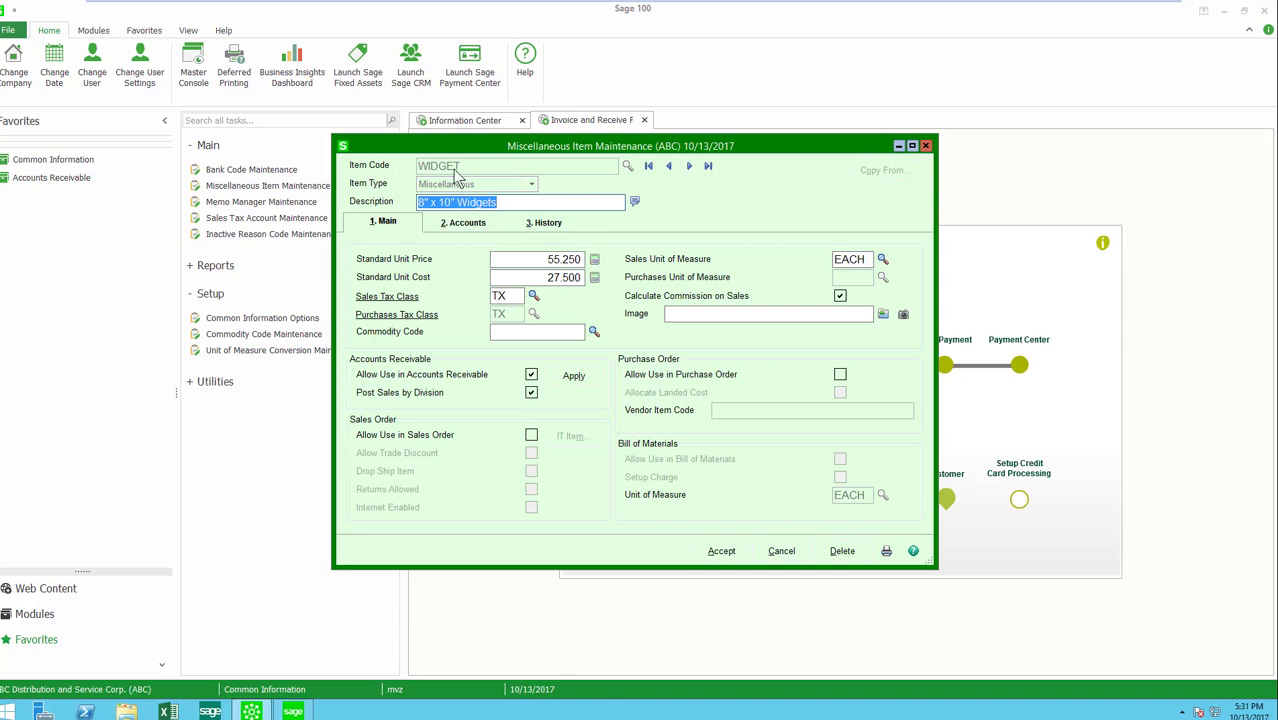
pyautogui.click(463, 223)
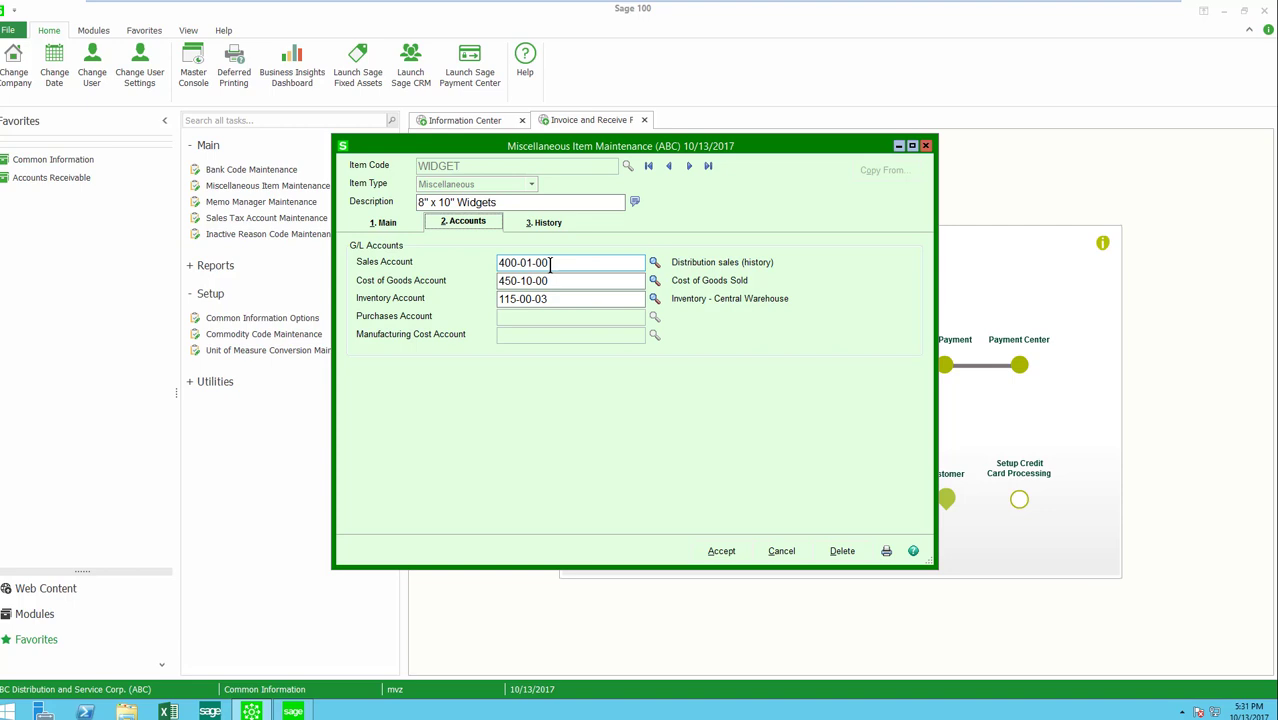
pyautogui.click(927, 147)
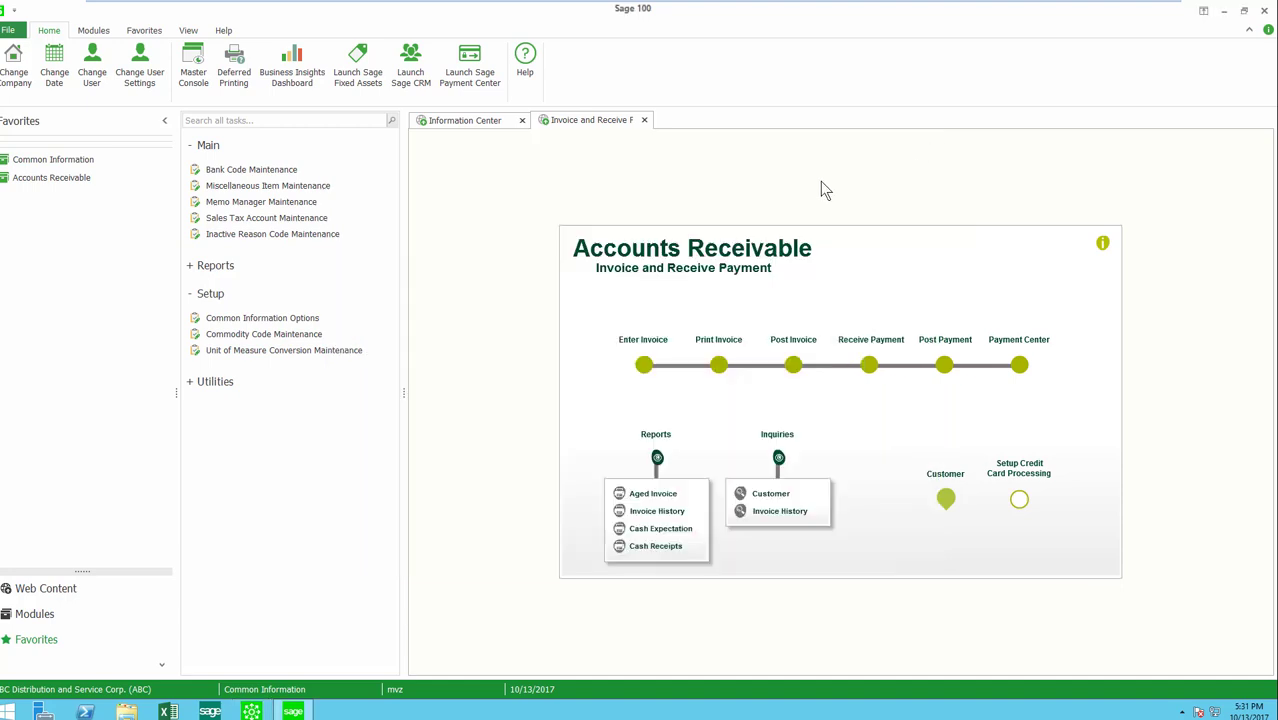
# Create an Accounts Receivable invoice for American Business Futures with one line for a quantity of 1 WIDGET, and accept it.
pyautogui.click(78, 179)
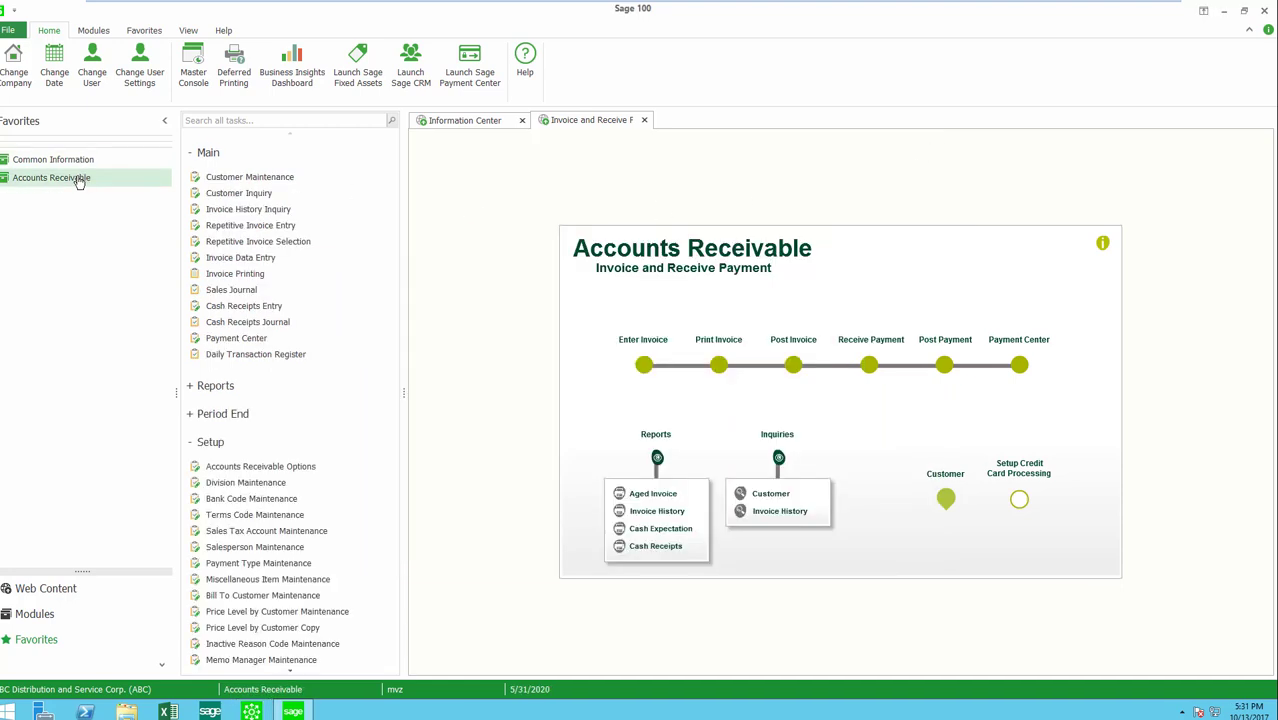
pyautogui.click(239, 258)
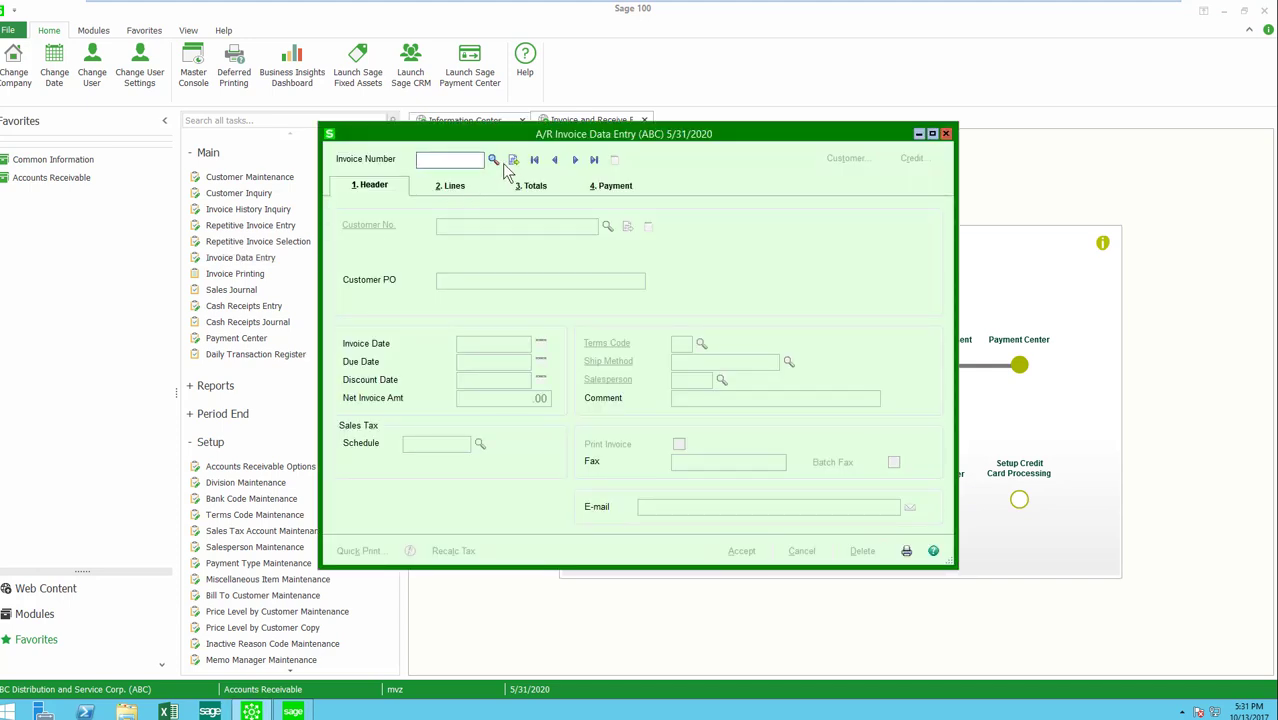
pyautogui.click(513, 160)
pyautogui.click(606, 227)
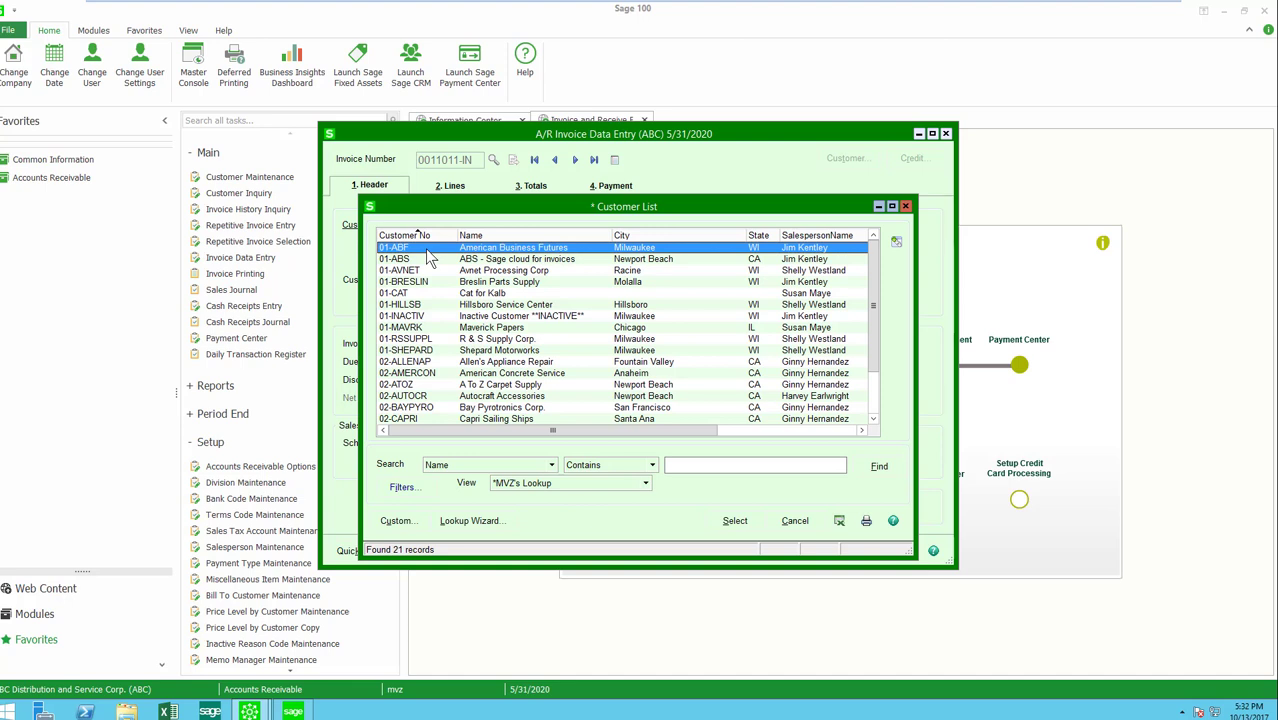
pyautogui.doubleClick(427, 248)
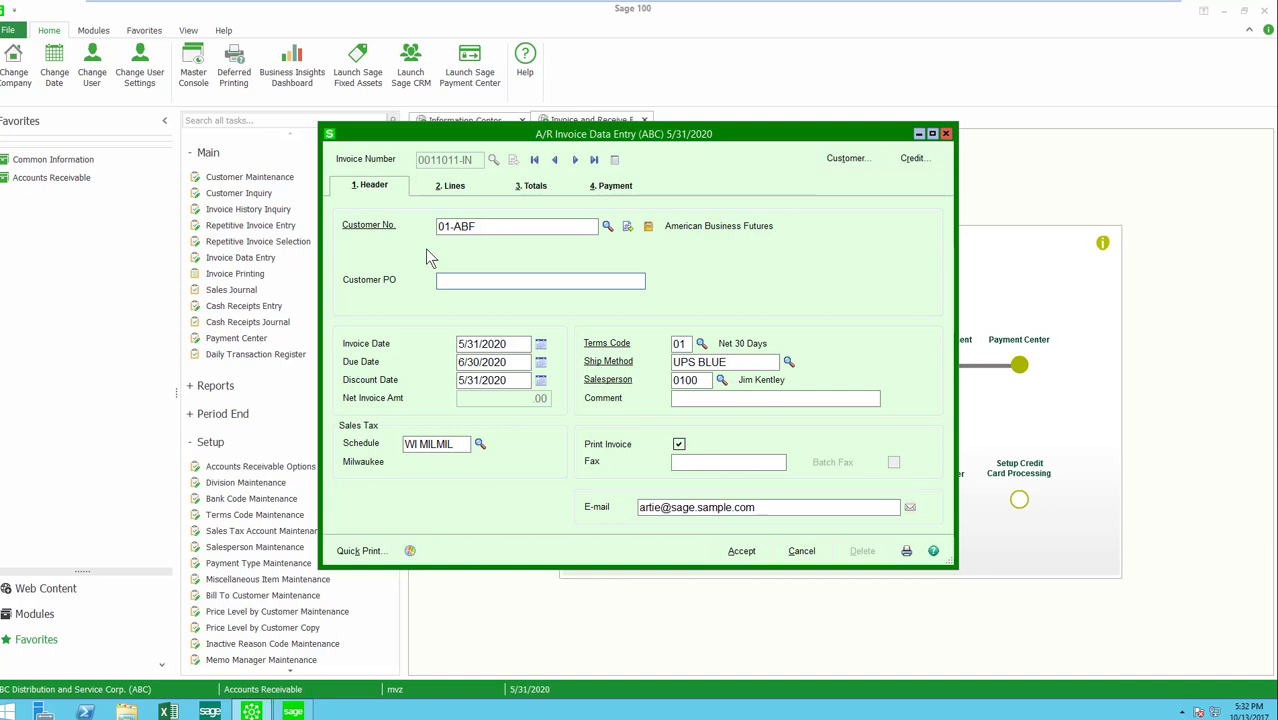
pyautogui.click(463, 195)
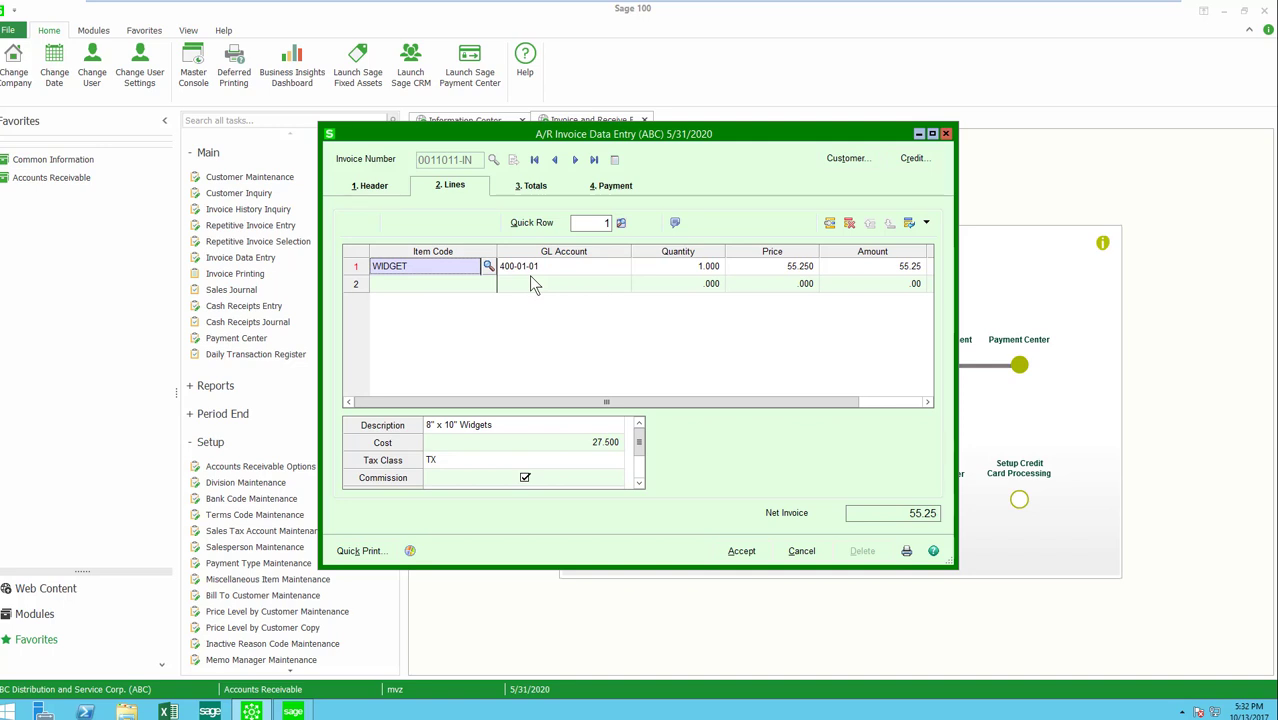
pyautogui.click(743, 552)
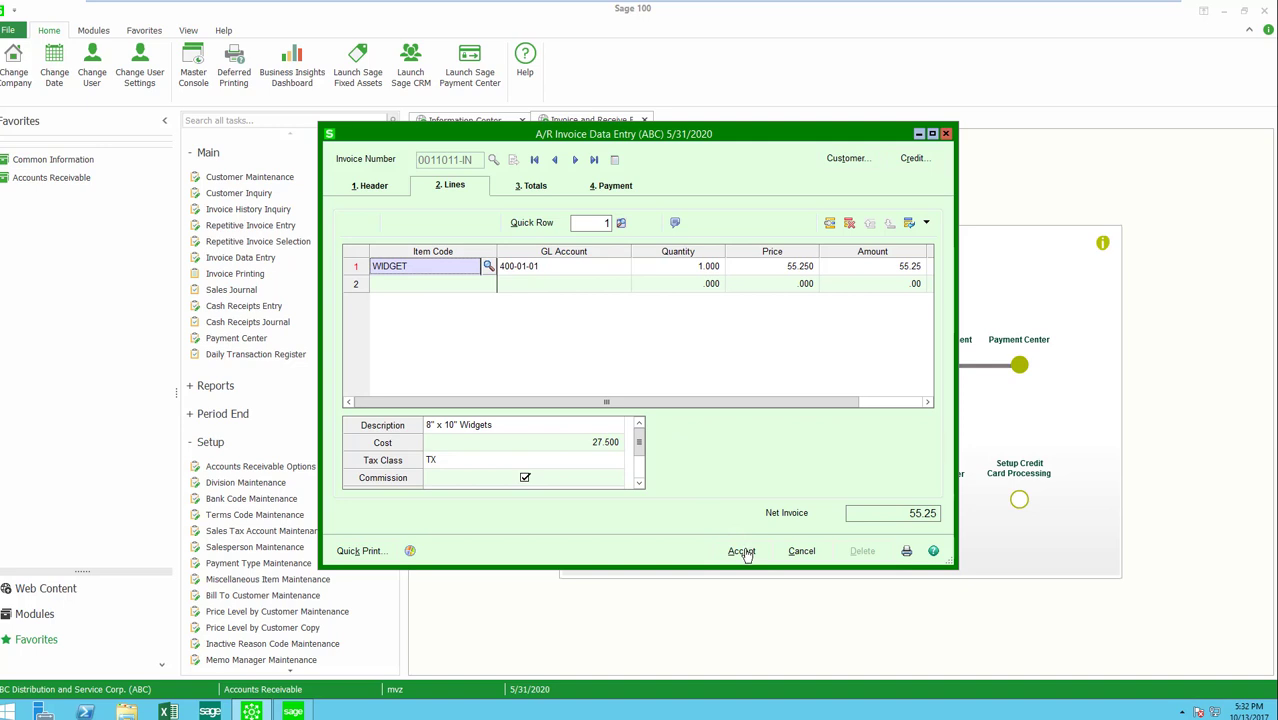
pyautogui.click(745, 553)
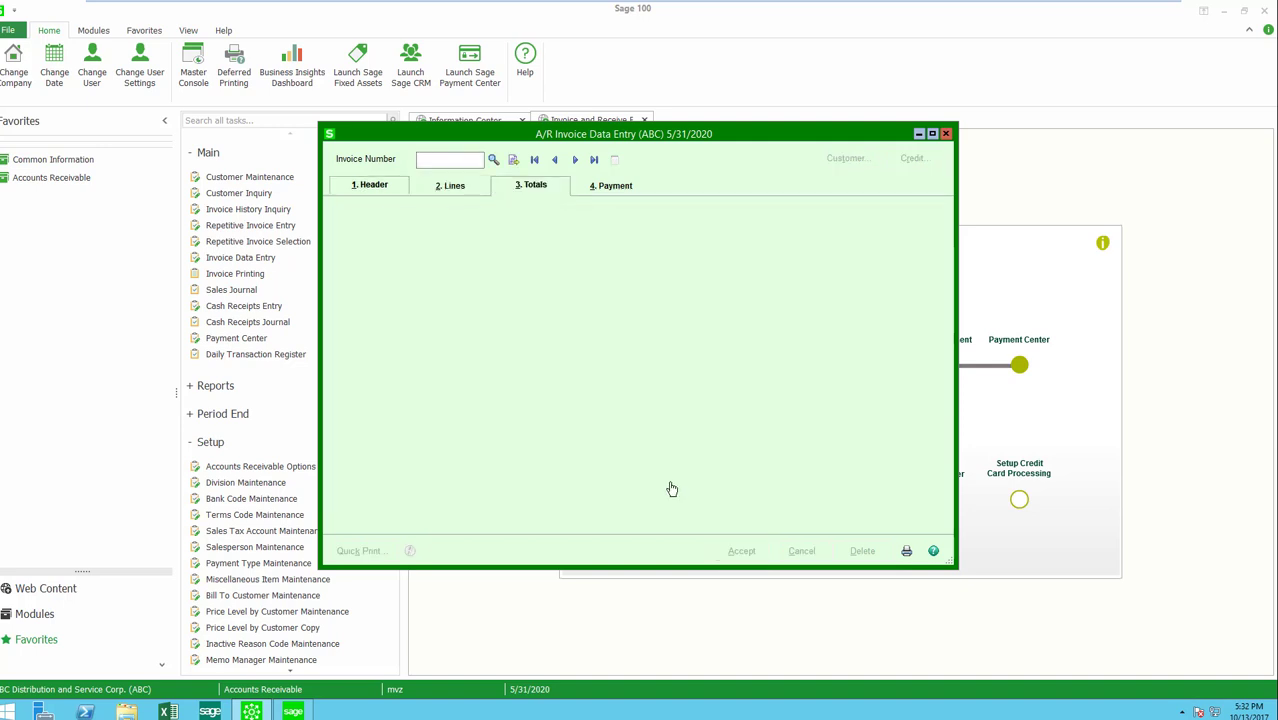
# Create a second invoice for Allen's Appliance Repair with a quantity of 1 WIDGET, accept it, and close invoice entry.
pyautogui.click(513, 161)
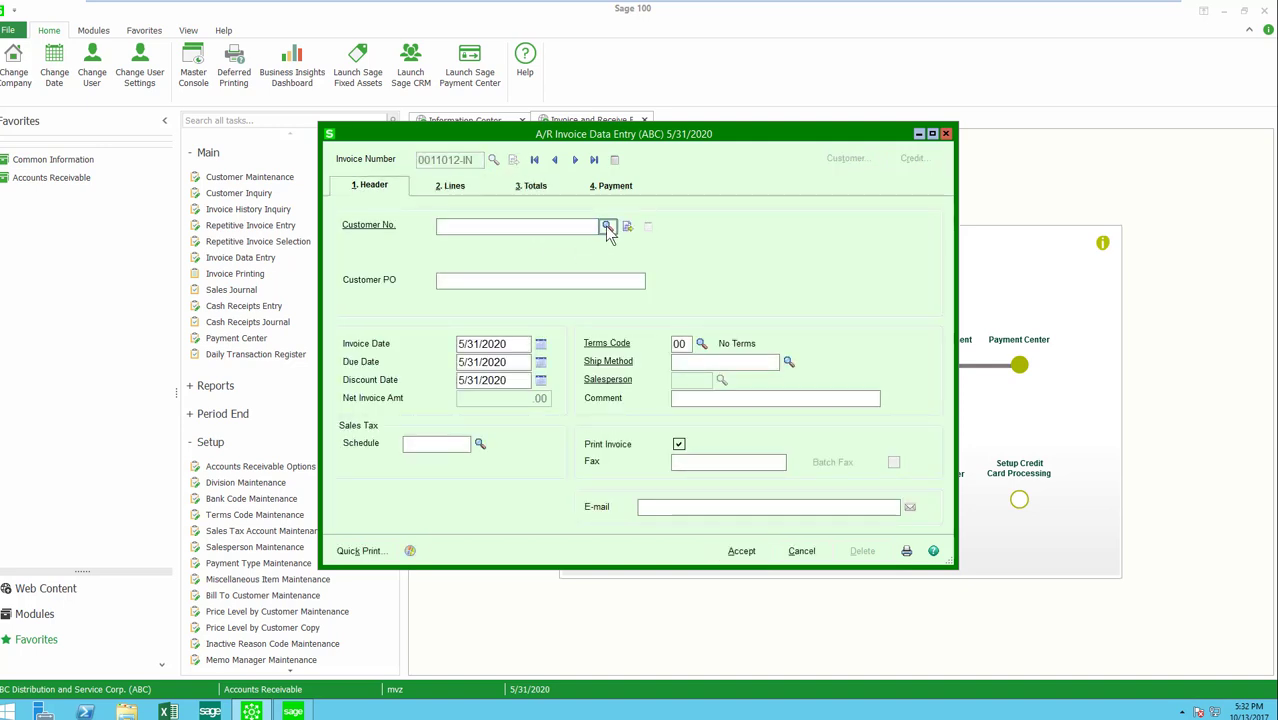
pyautogui.click(607, 226)
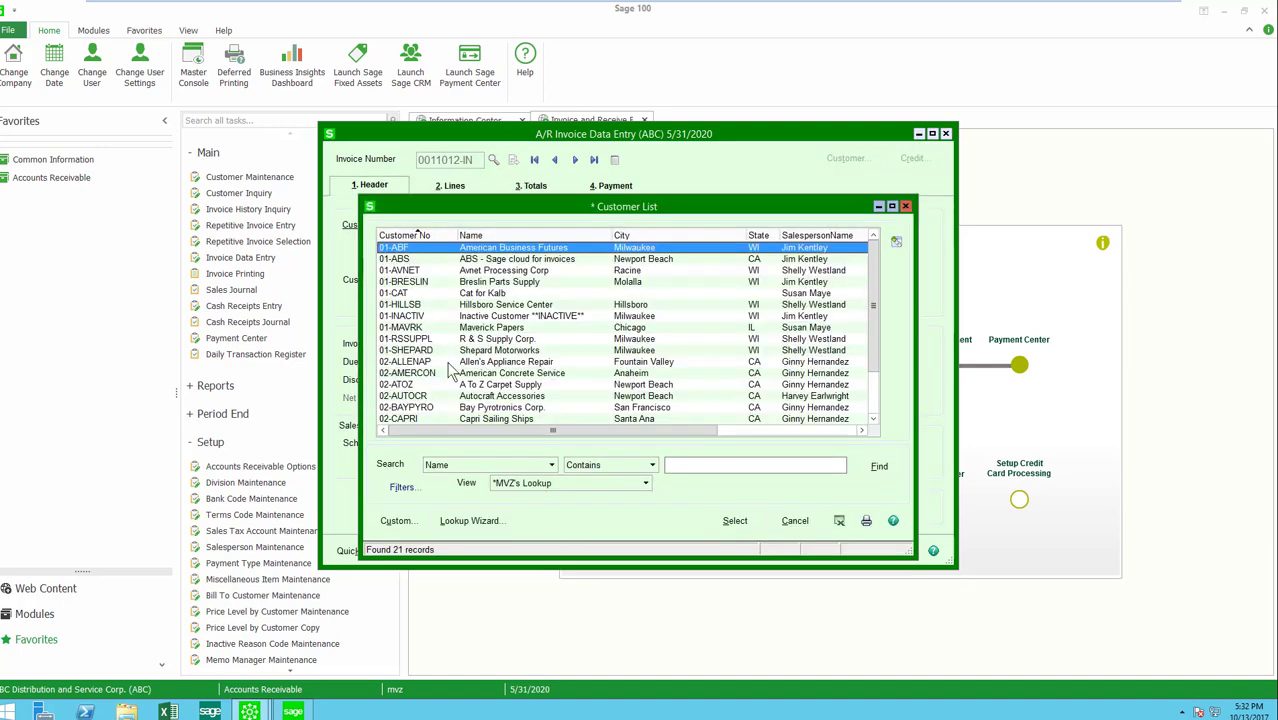
pyautogui.doubleClick(405, 364)
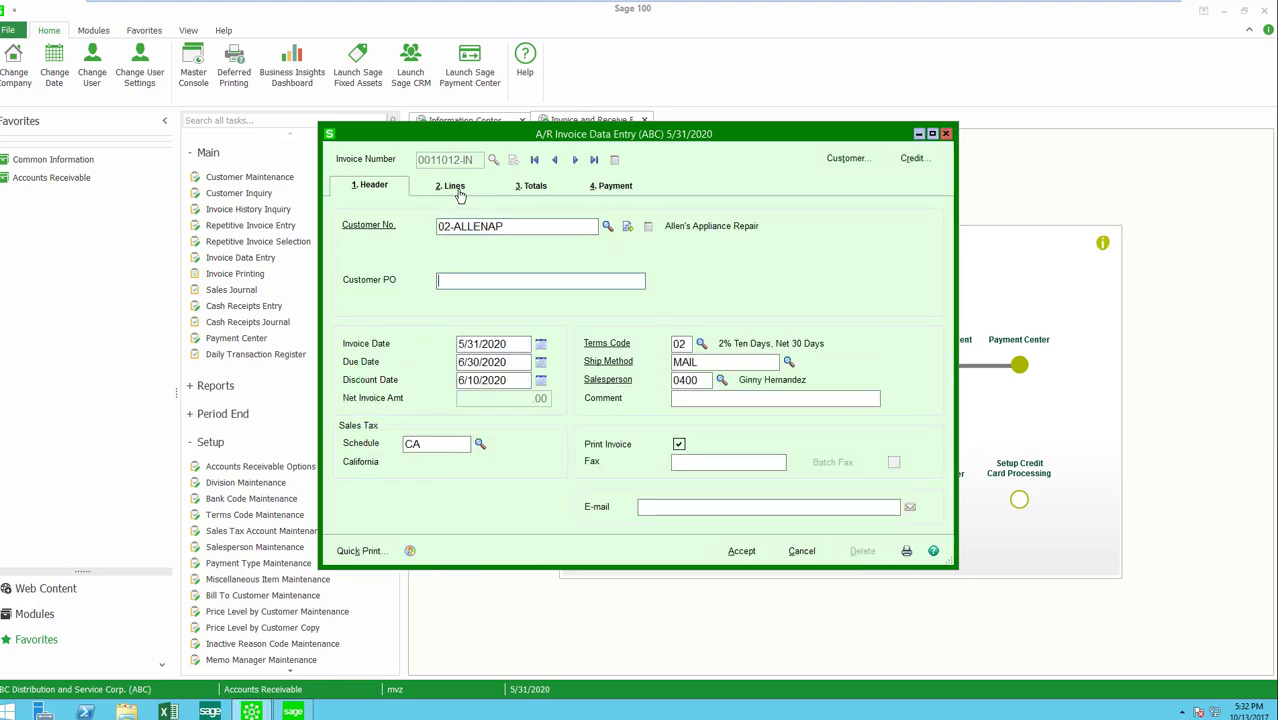
pyautogui.click(459, 190)
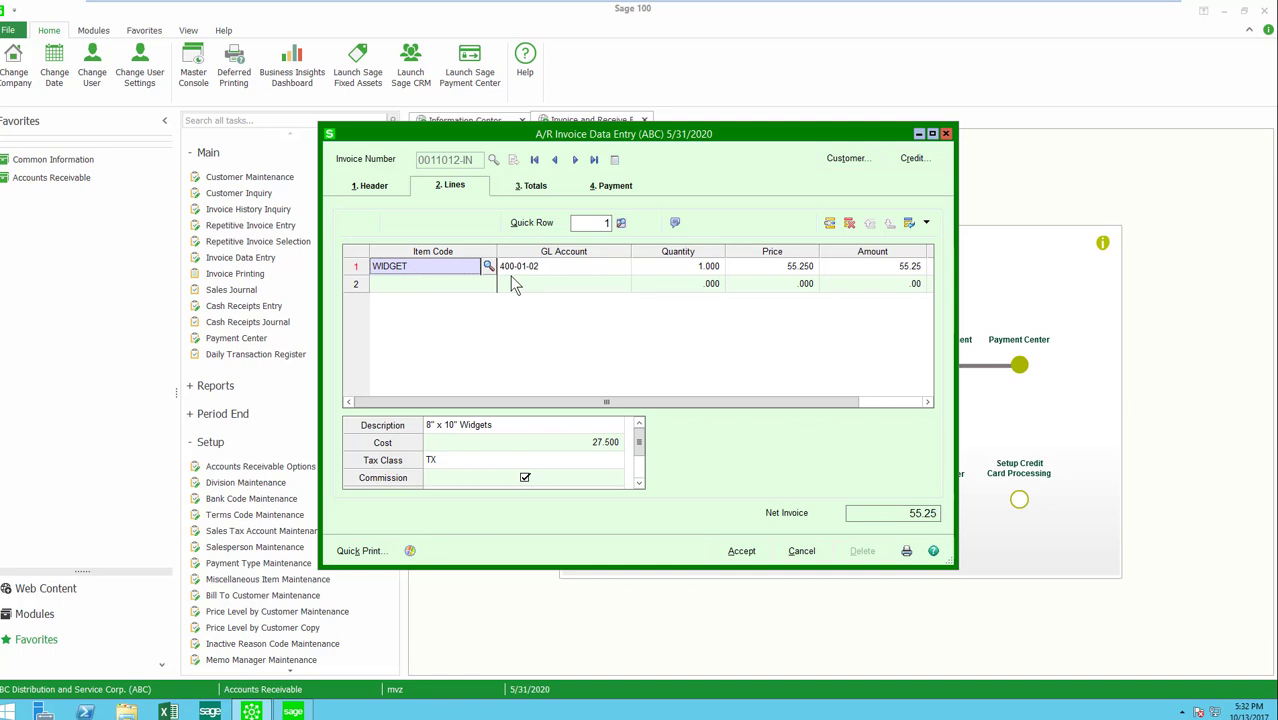
pyautogui.click(740, 551)
pyautogui.click(741, 552)
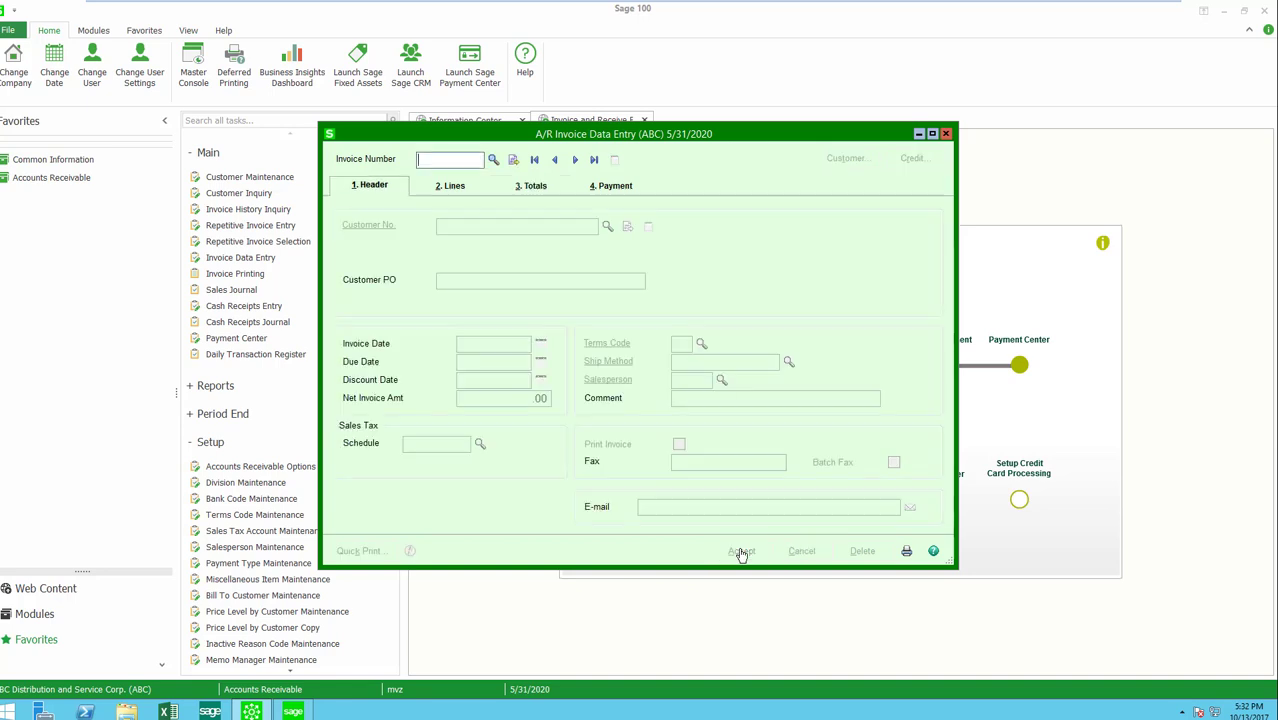
pyautogui.click(945, 133)
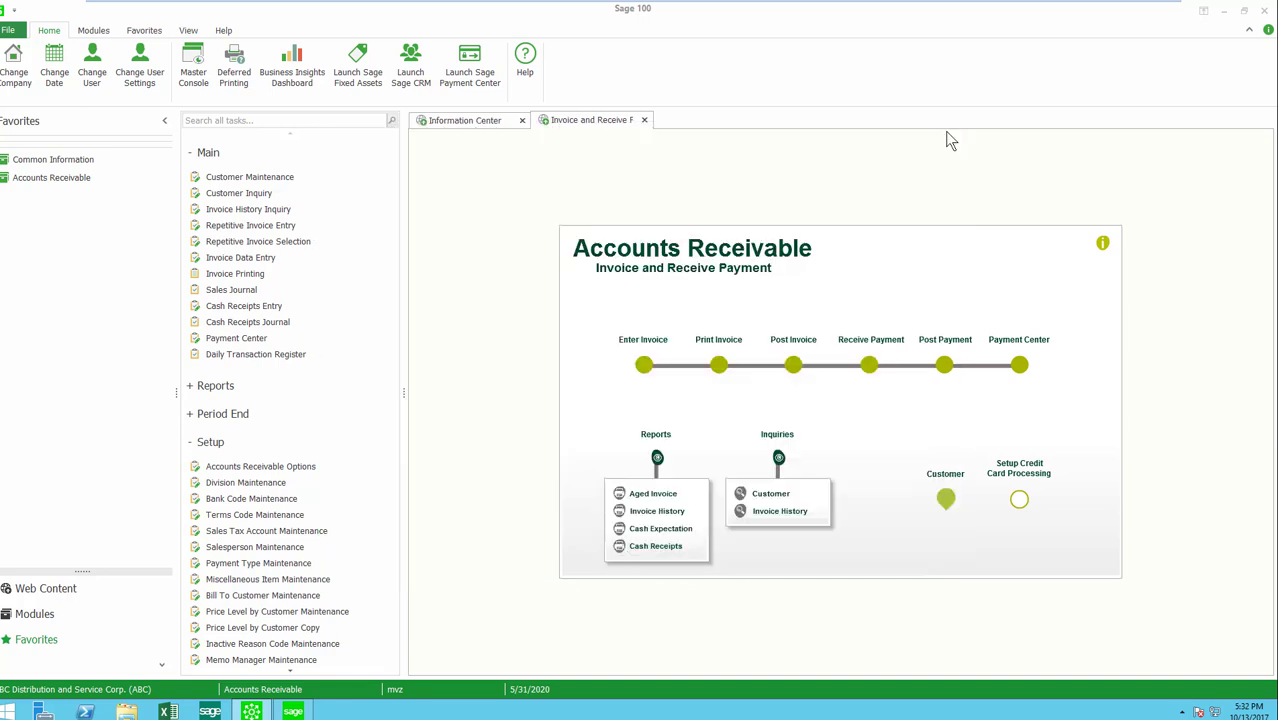
# Preview the Accounts Receivable Sales Journal for posting date 5/31/2020, including its division recap and tax summary, and update the journal.
pyautogui.click(231, 290)
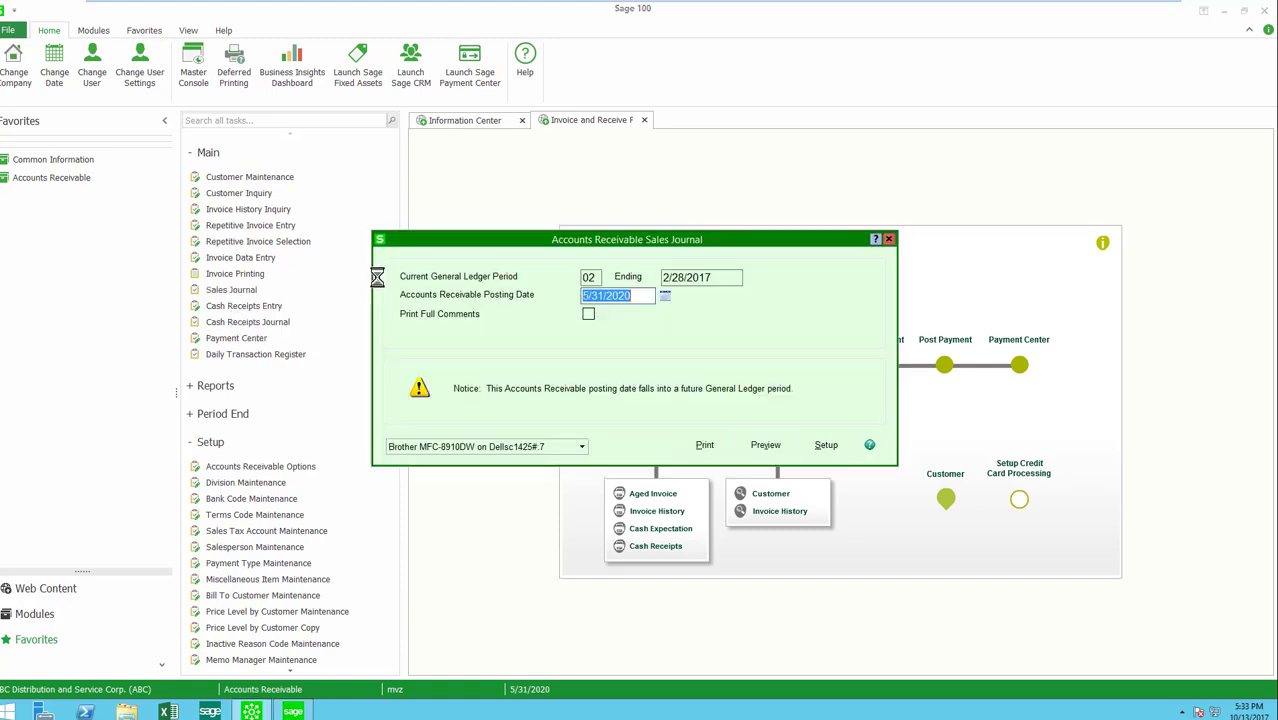
pyautogui.click(764, 447)
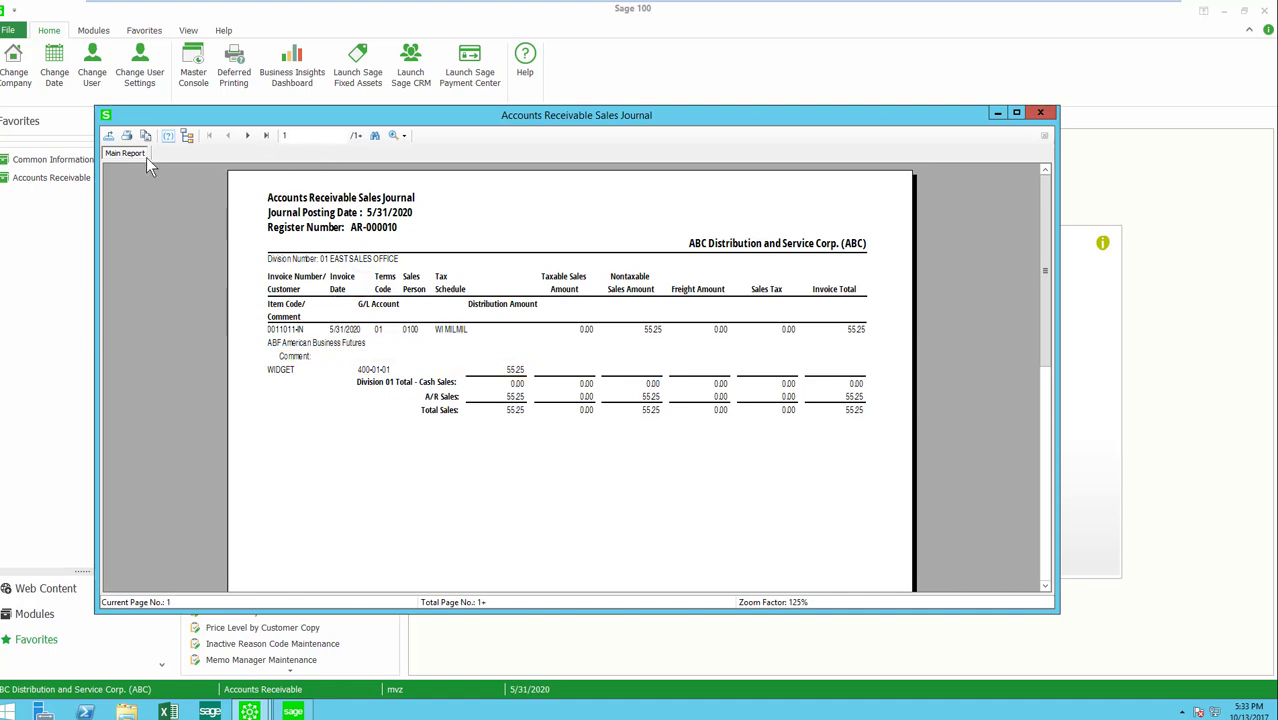
pyautogui.click(249, 136)
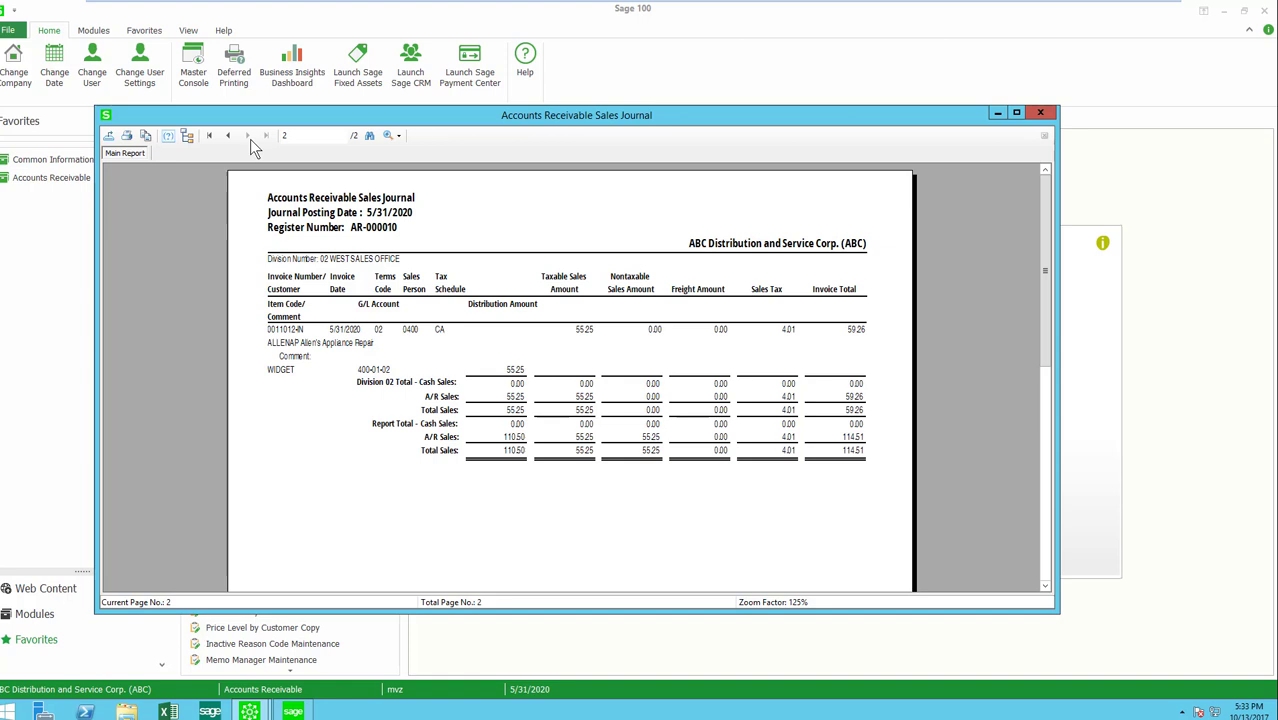
pyautogui.click(1040, 115)
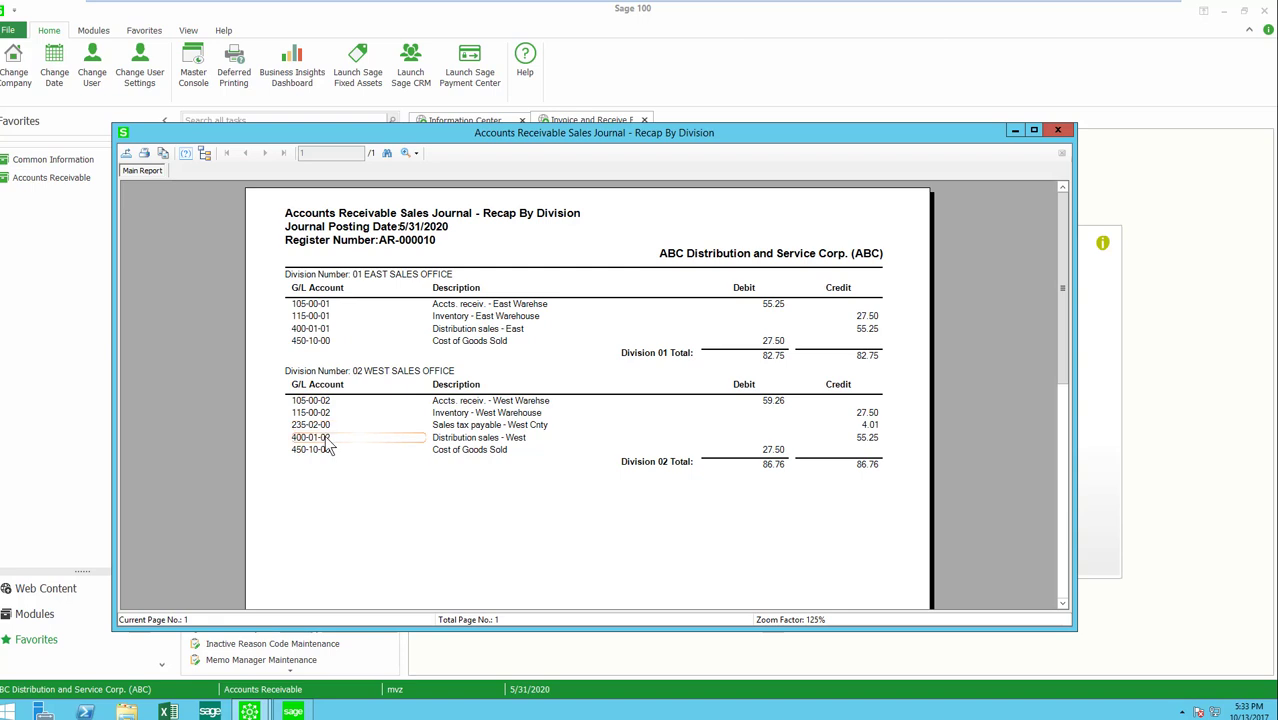
pyautogui.click(1062, 132)
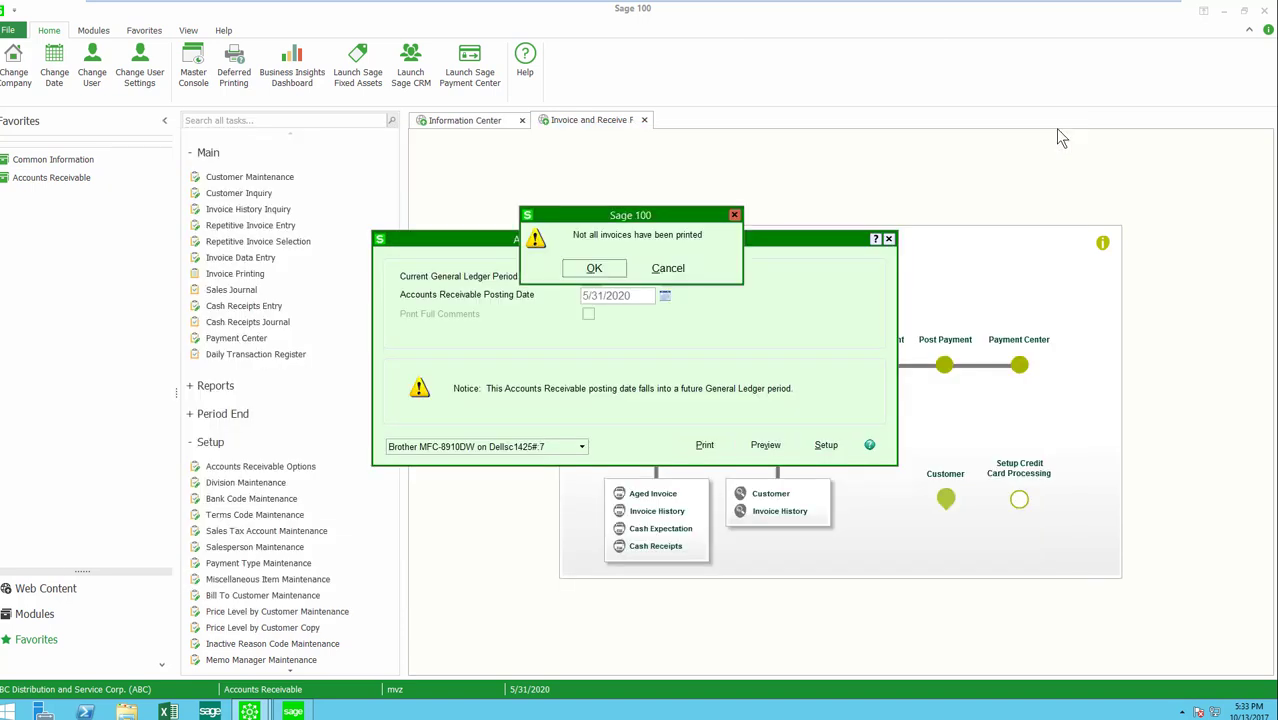
pyautogui.click(594, 269)
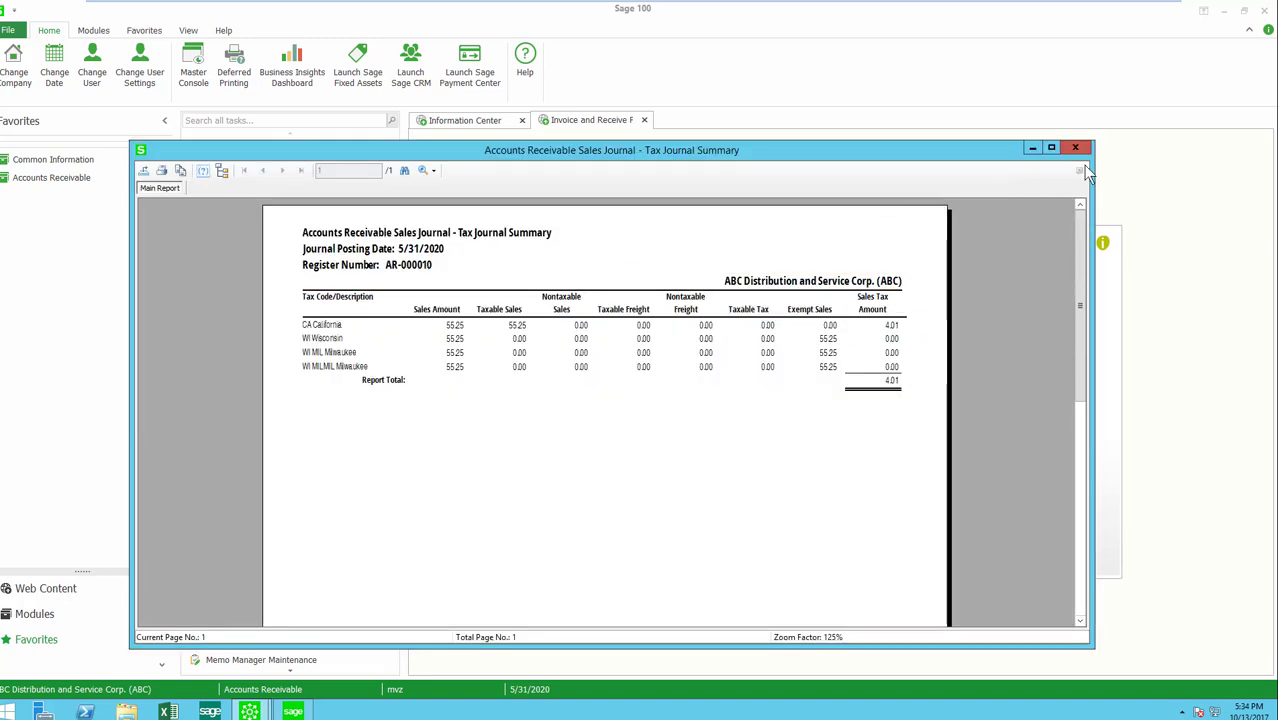
pyautogui.click(1076, 148)
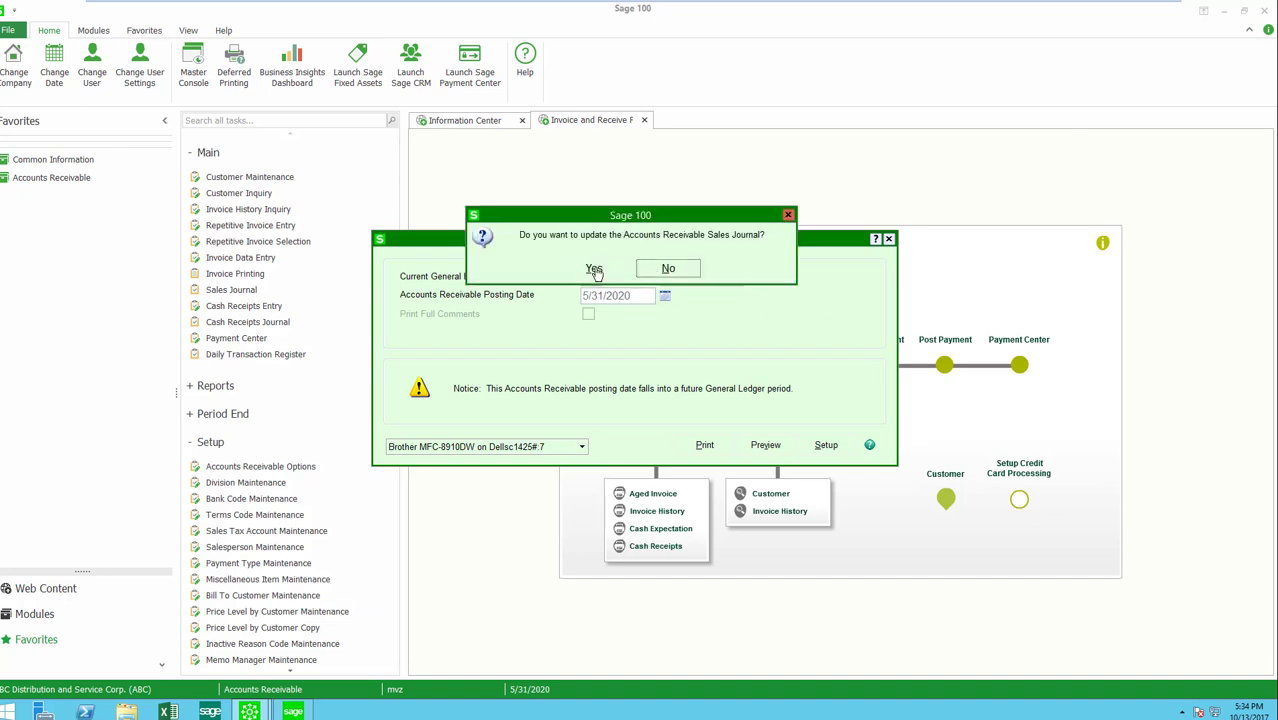
pyautogui.click(593, 270)
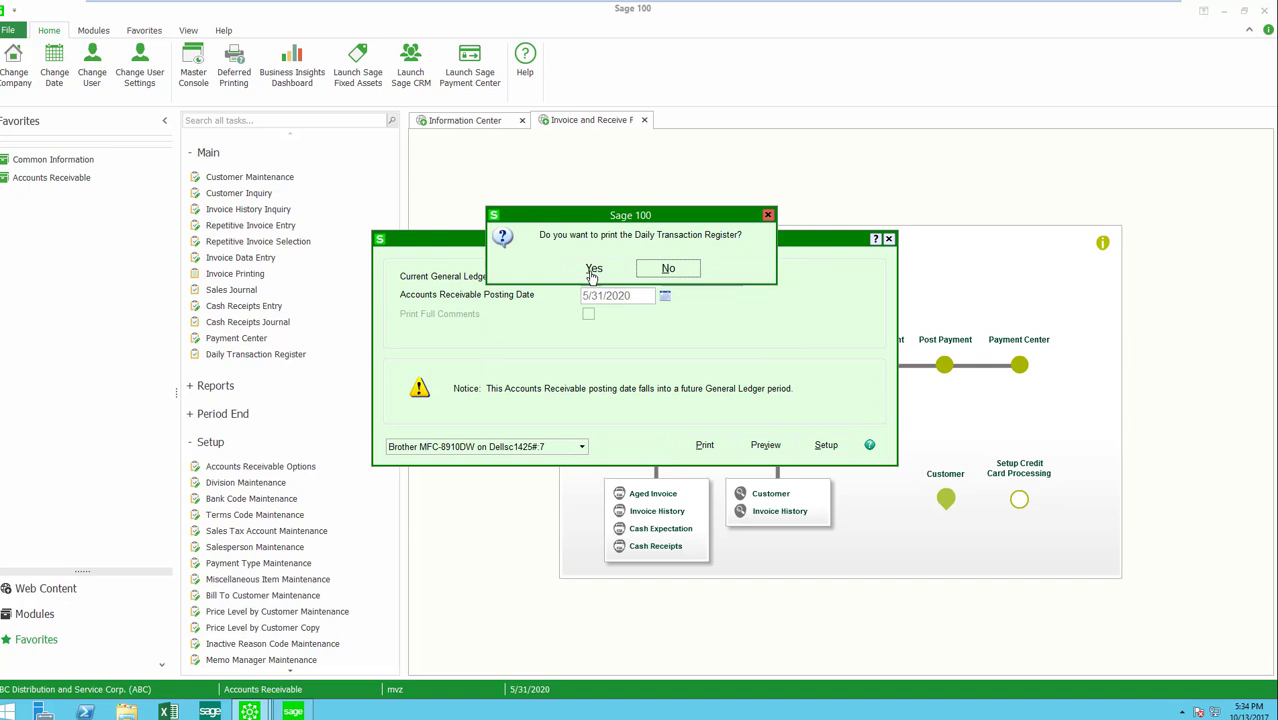
# Preview the Daily Transaction Register, examine its account postings, close the report, and accept the follow-up prompt.
pyautogui.click(600, 270)
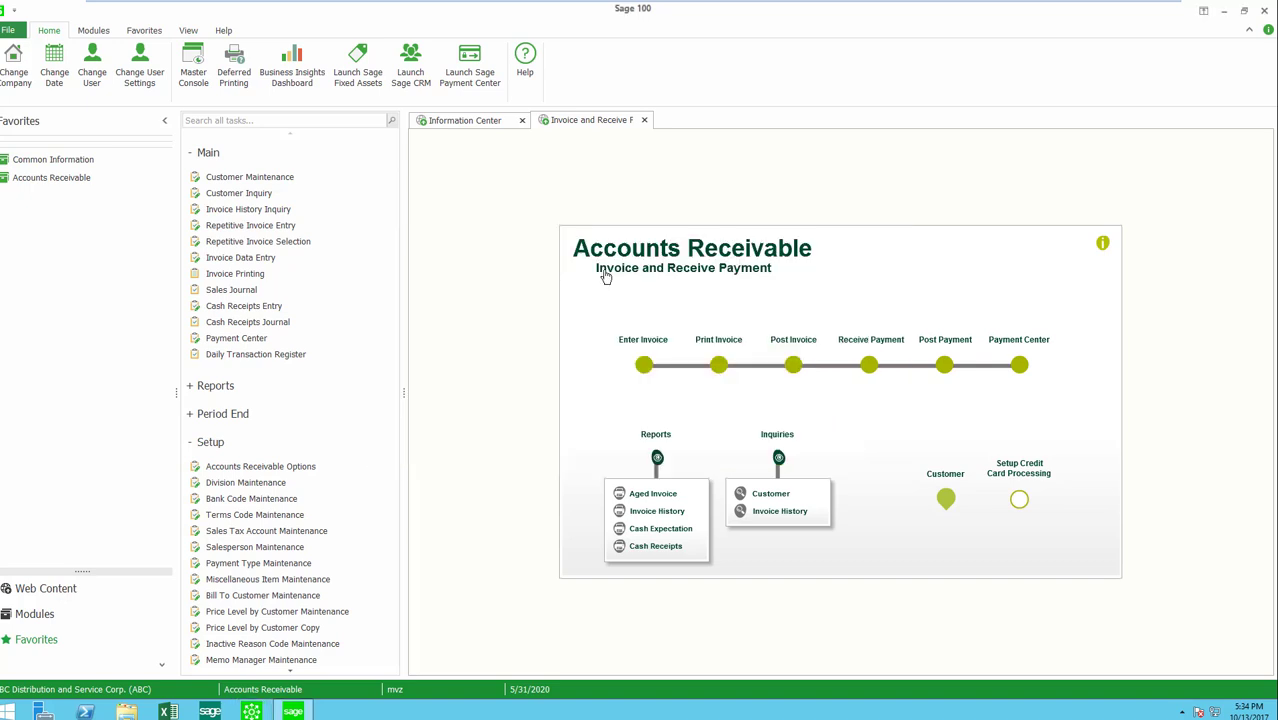
pyautogui.click(755, 392)
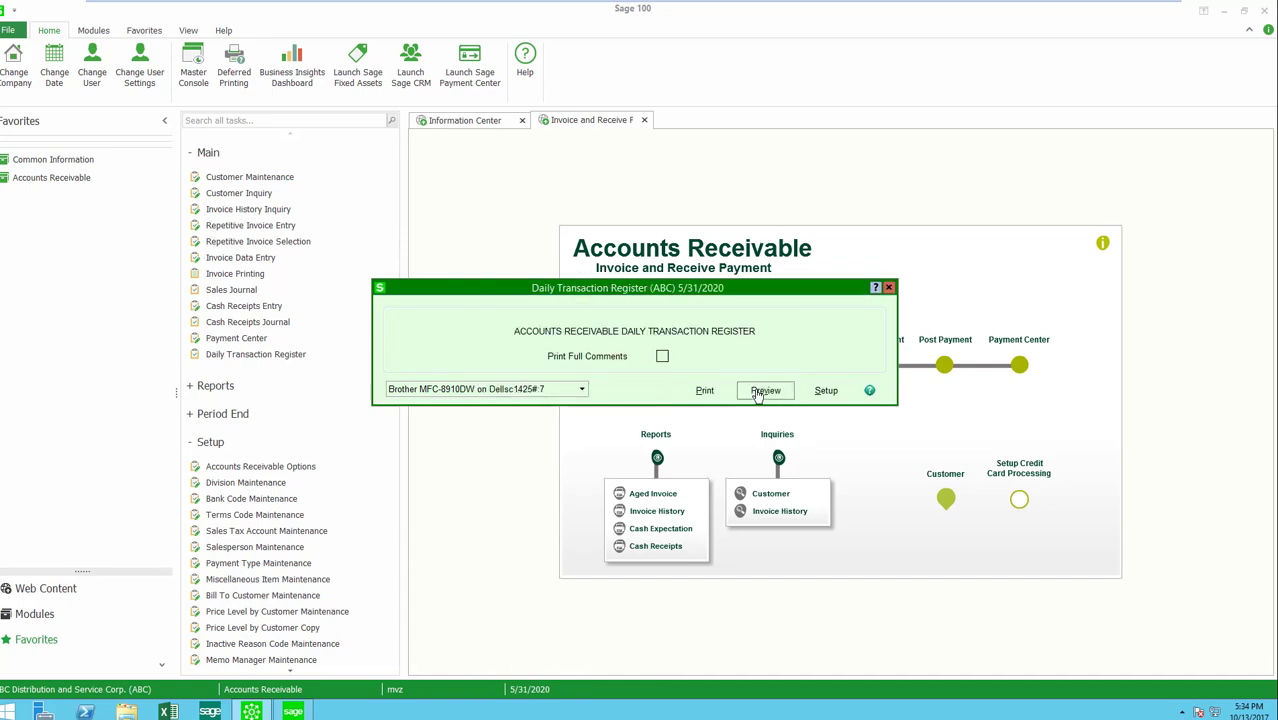
pyautogui.click(757, 392)
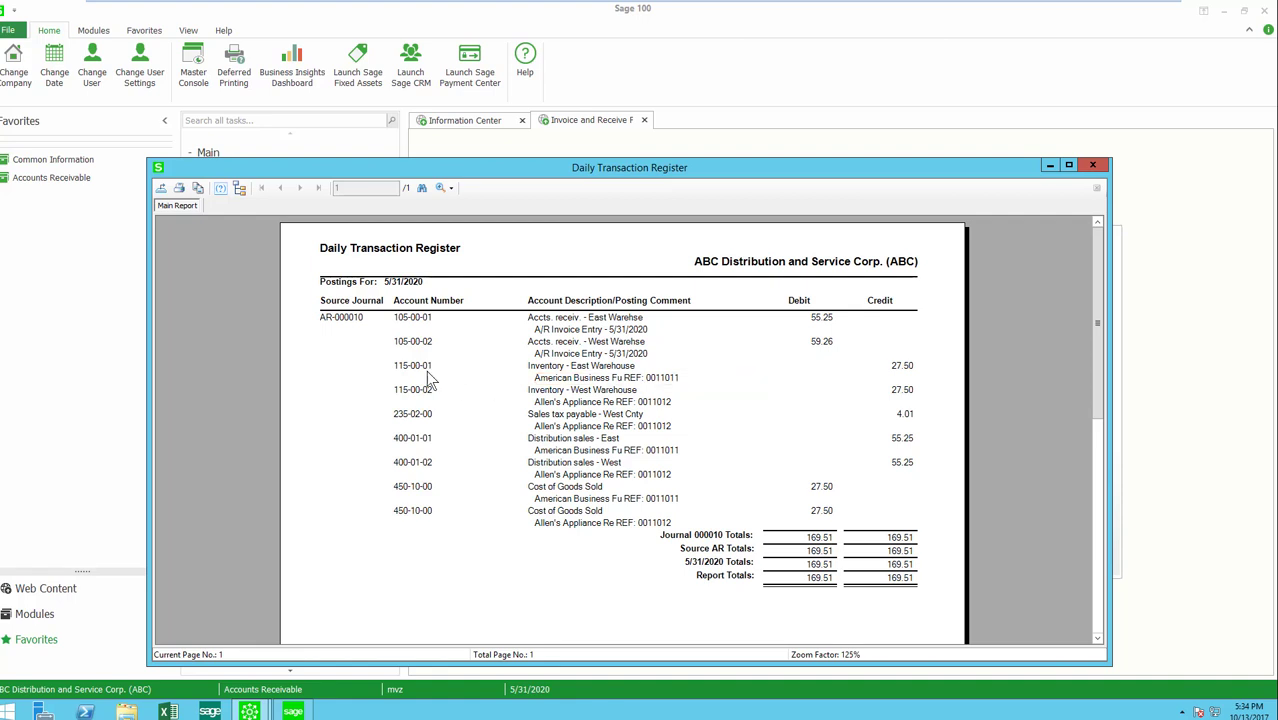
pyautogui.click(341, 322)
pyautogui.click(1092, 165)
pyautogui.click(601, 269)
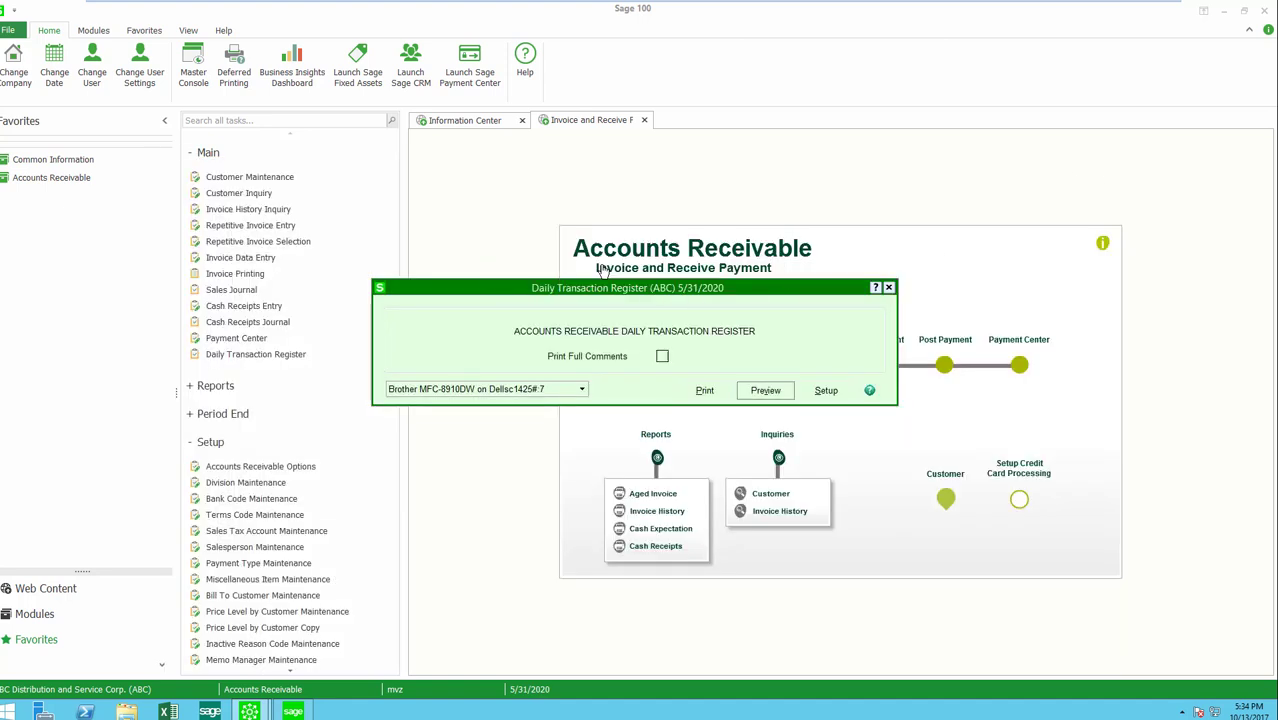